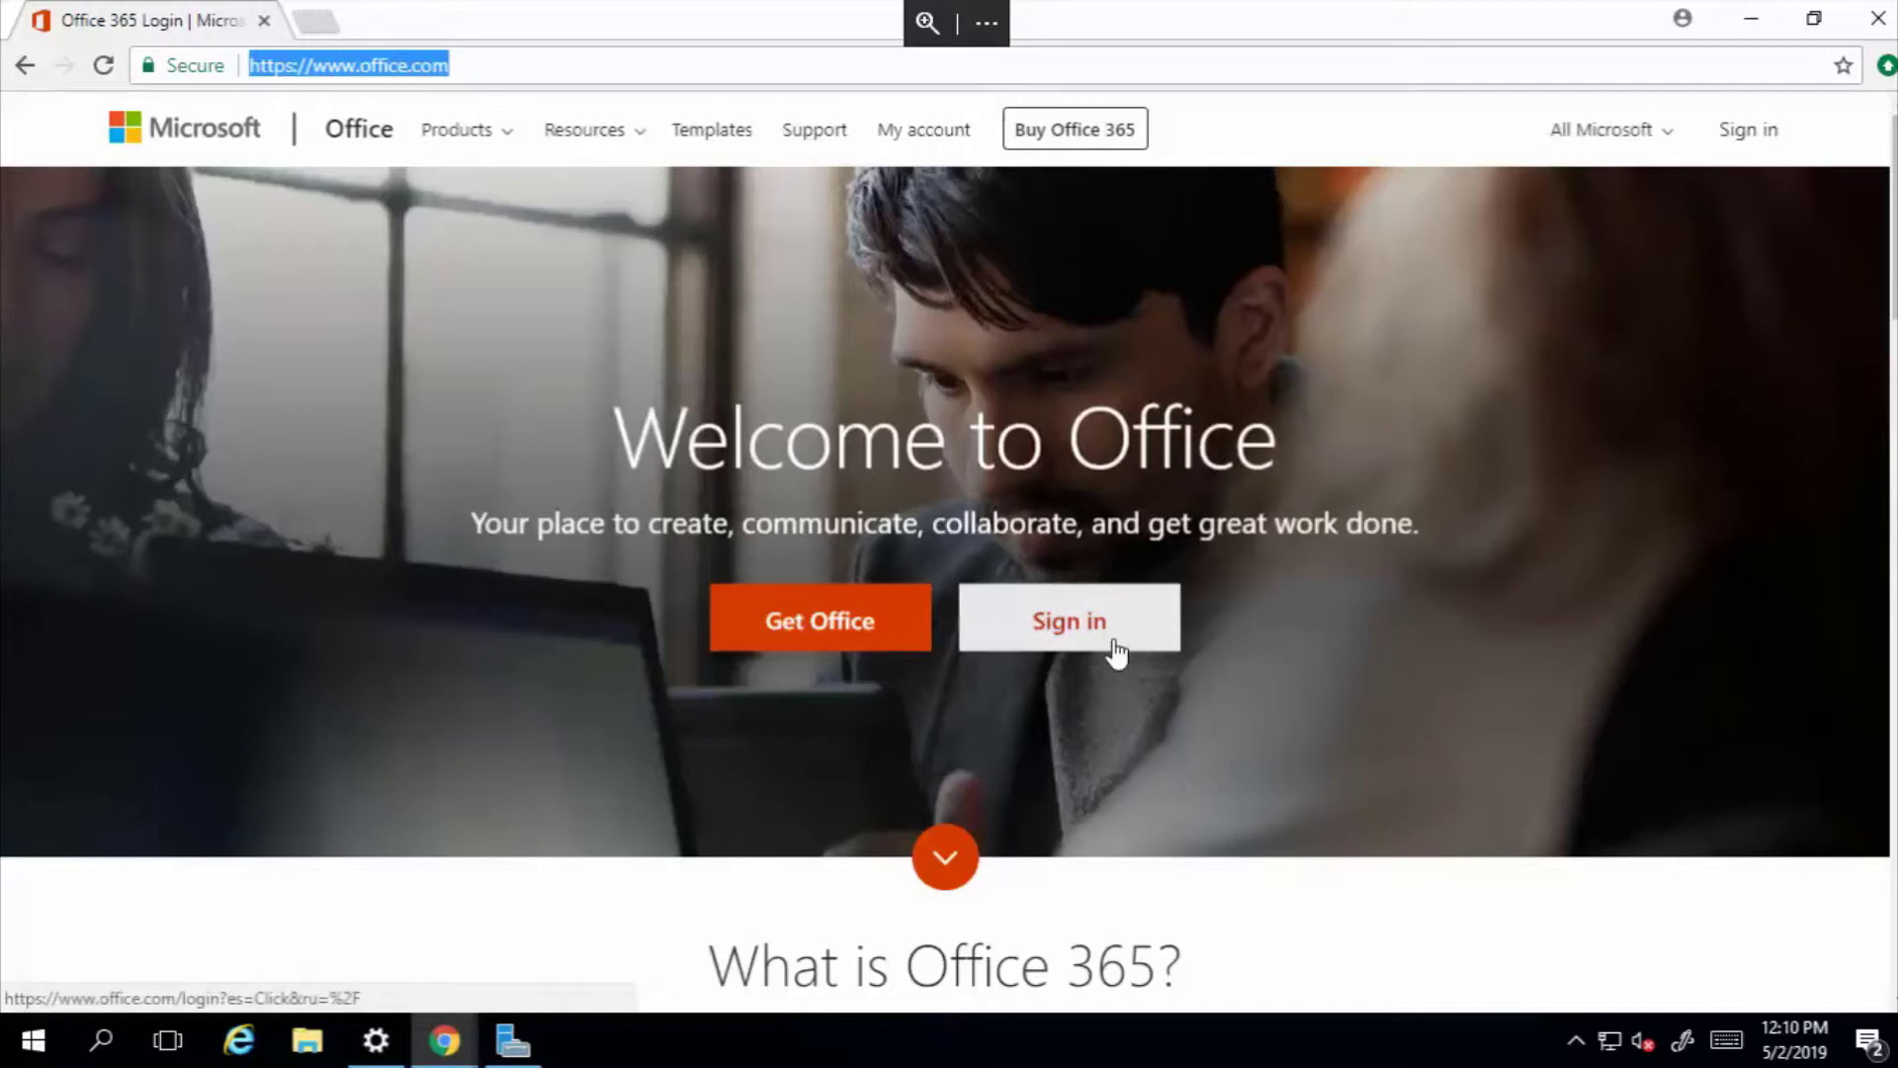
Open the Get Office page comparing the Office products.
click(794, 631)
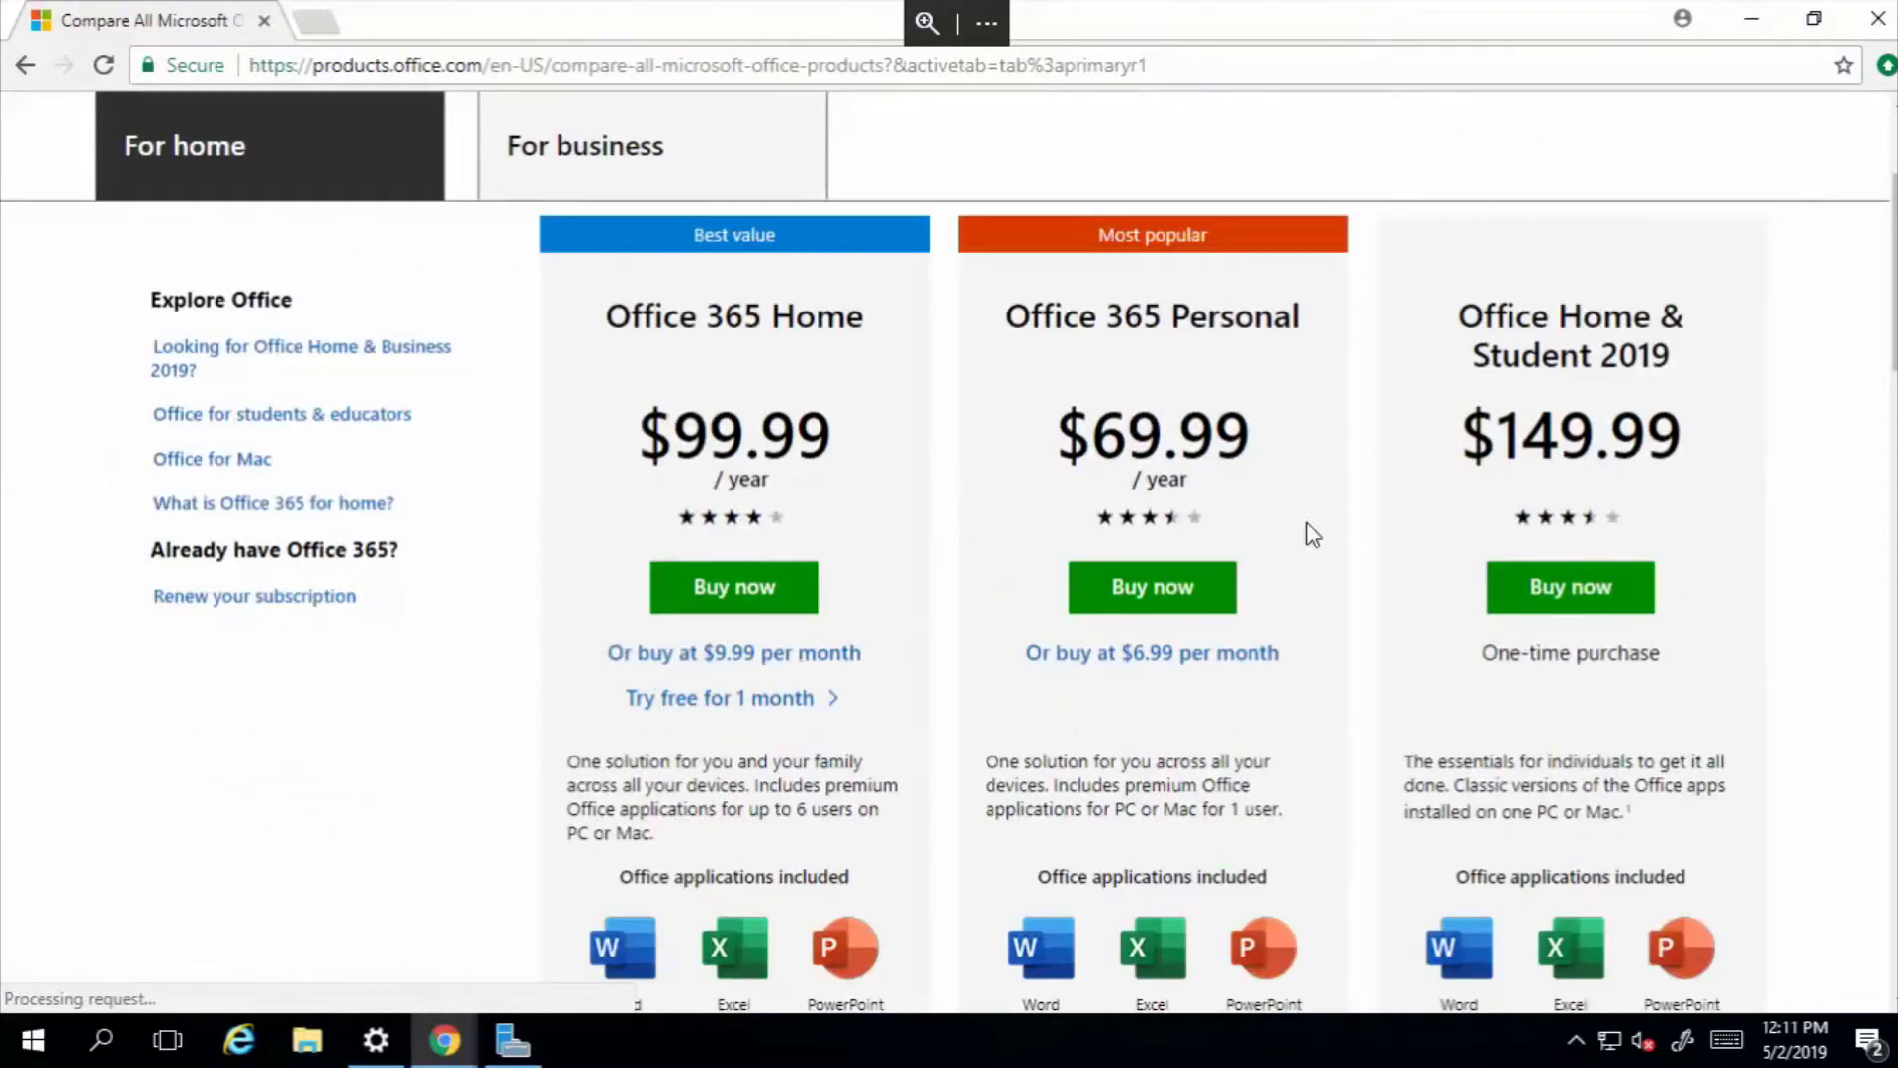
scroll(1026, 619, down, 7)
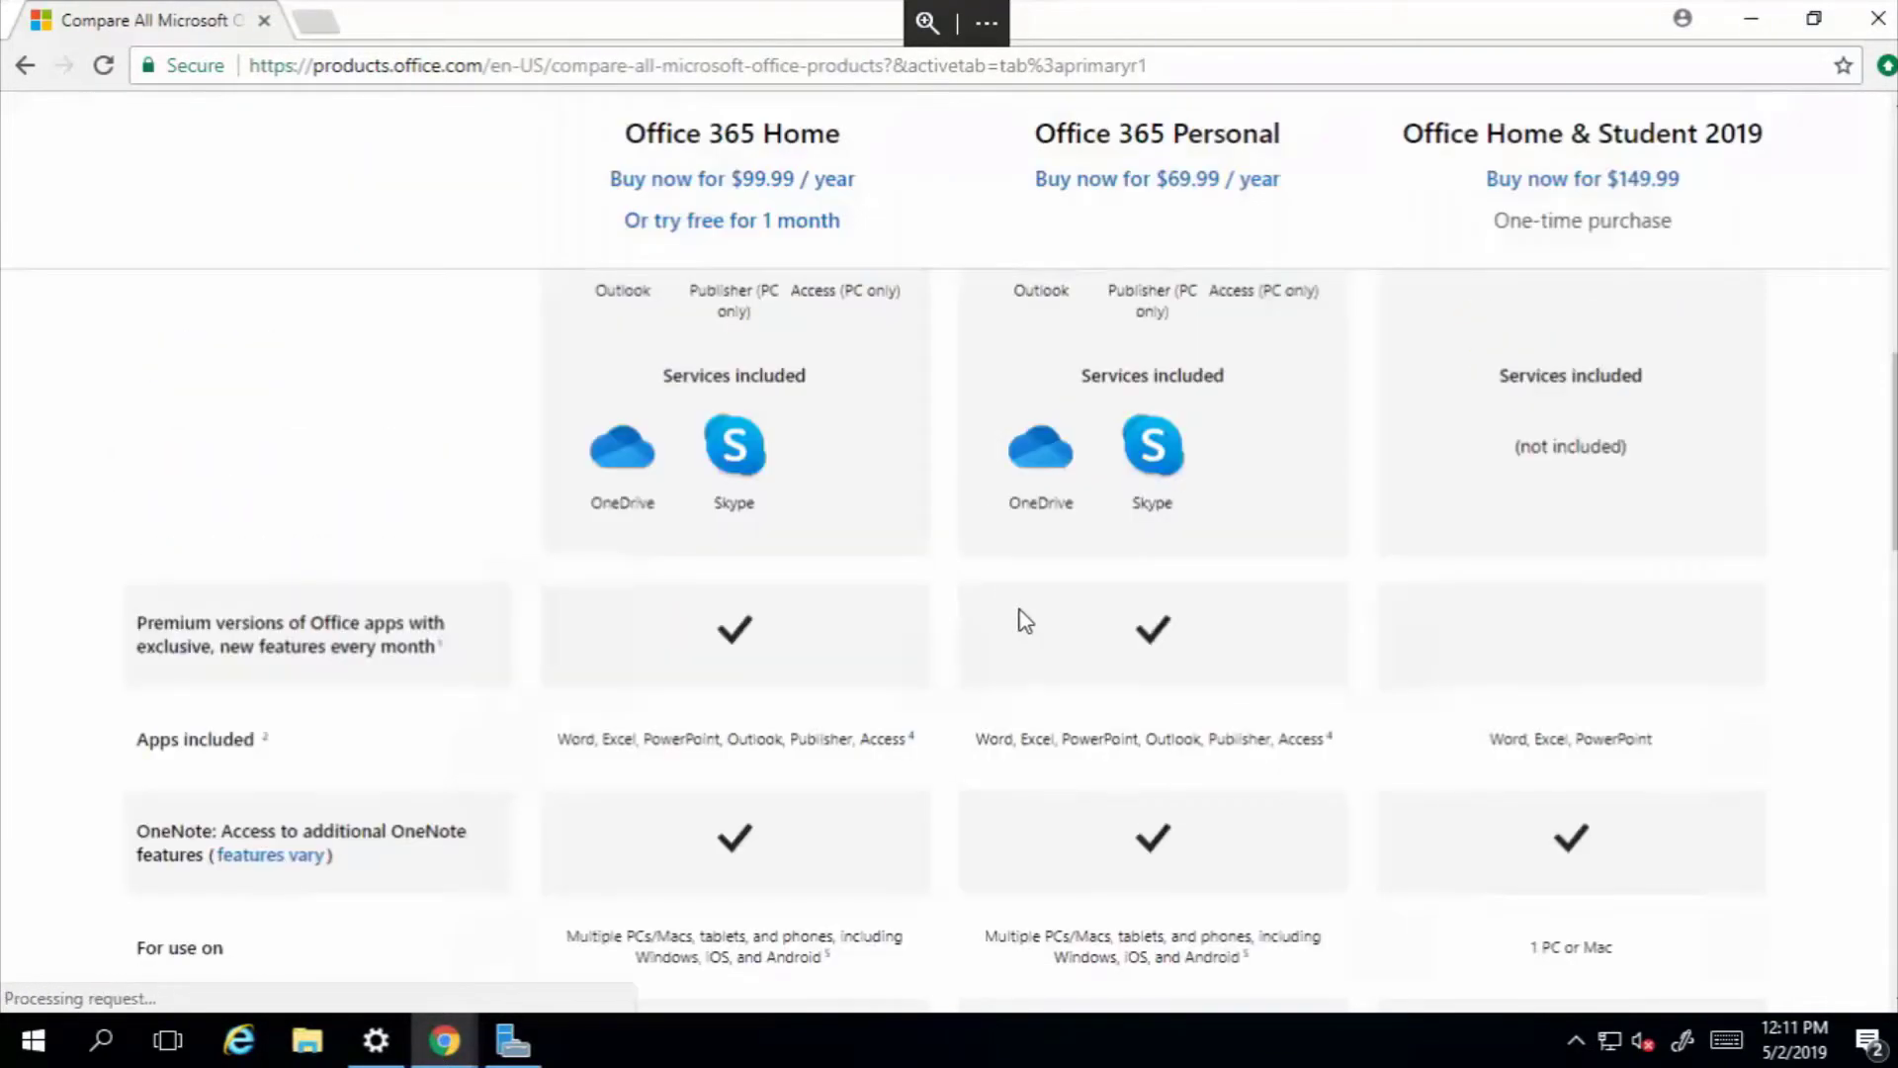
scroll(1025, 619, up, 5)
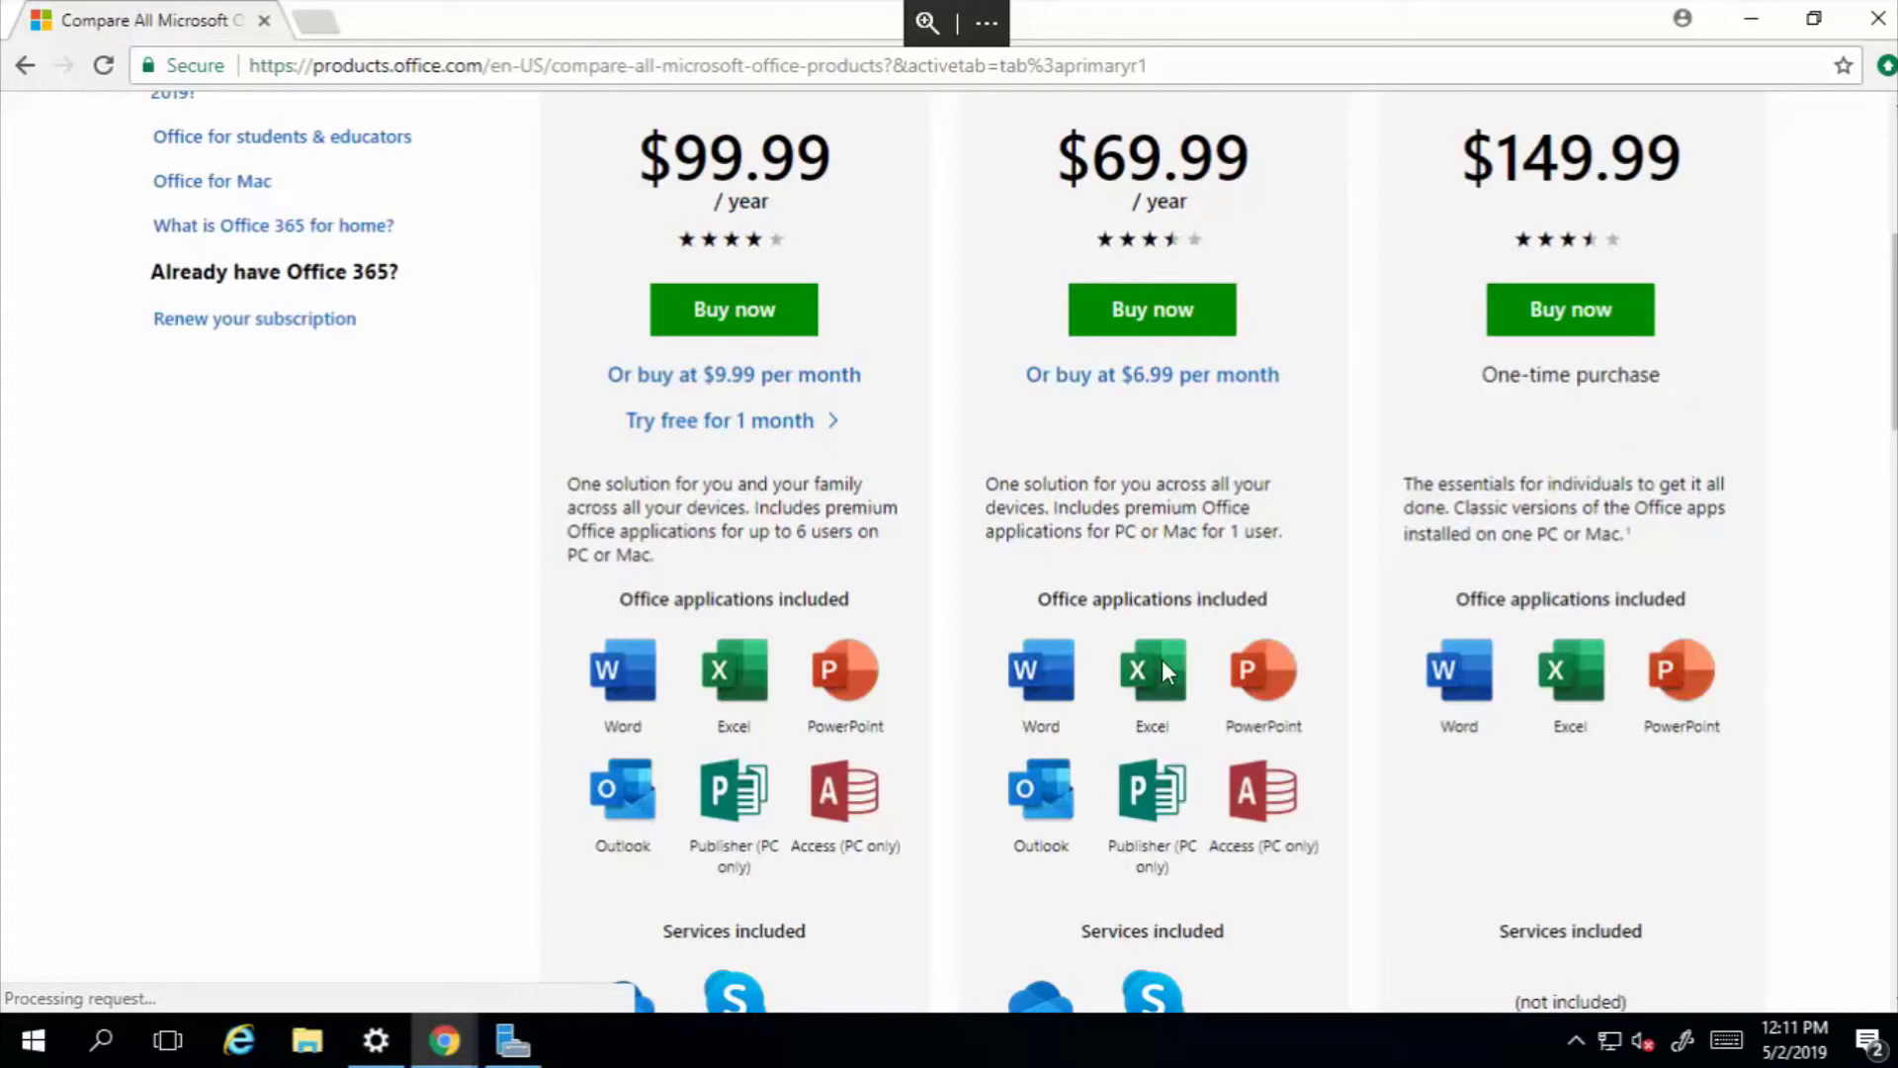
scroll(1161, 660, up, 5)
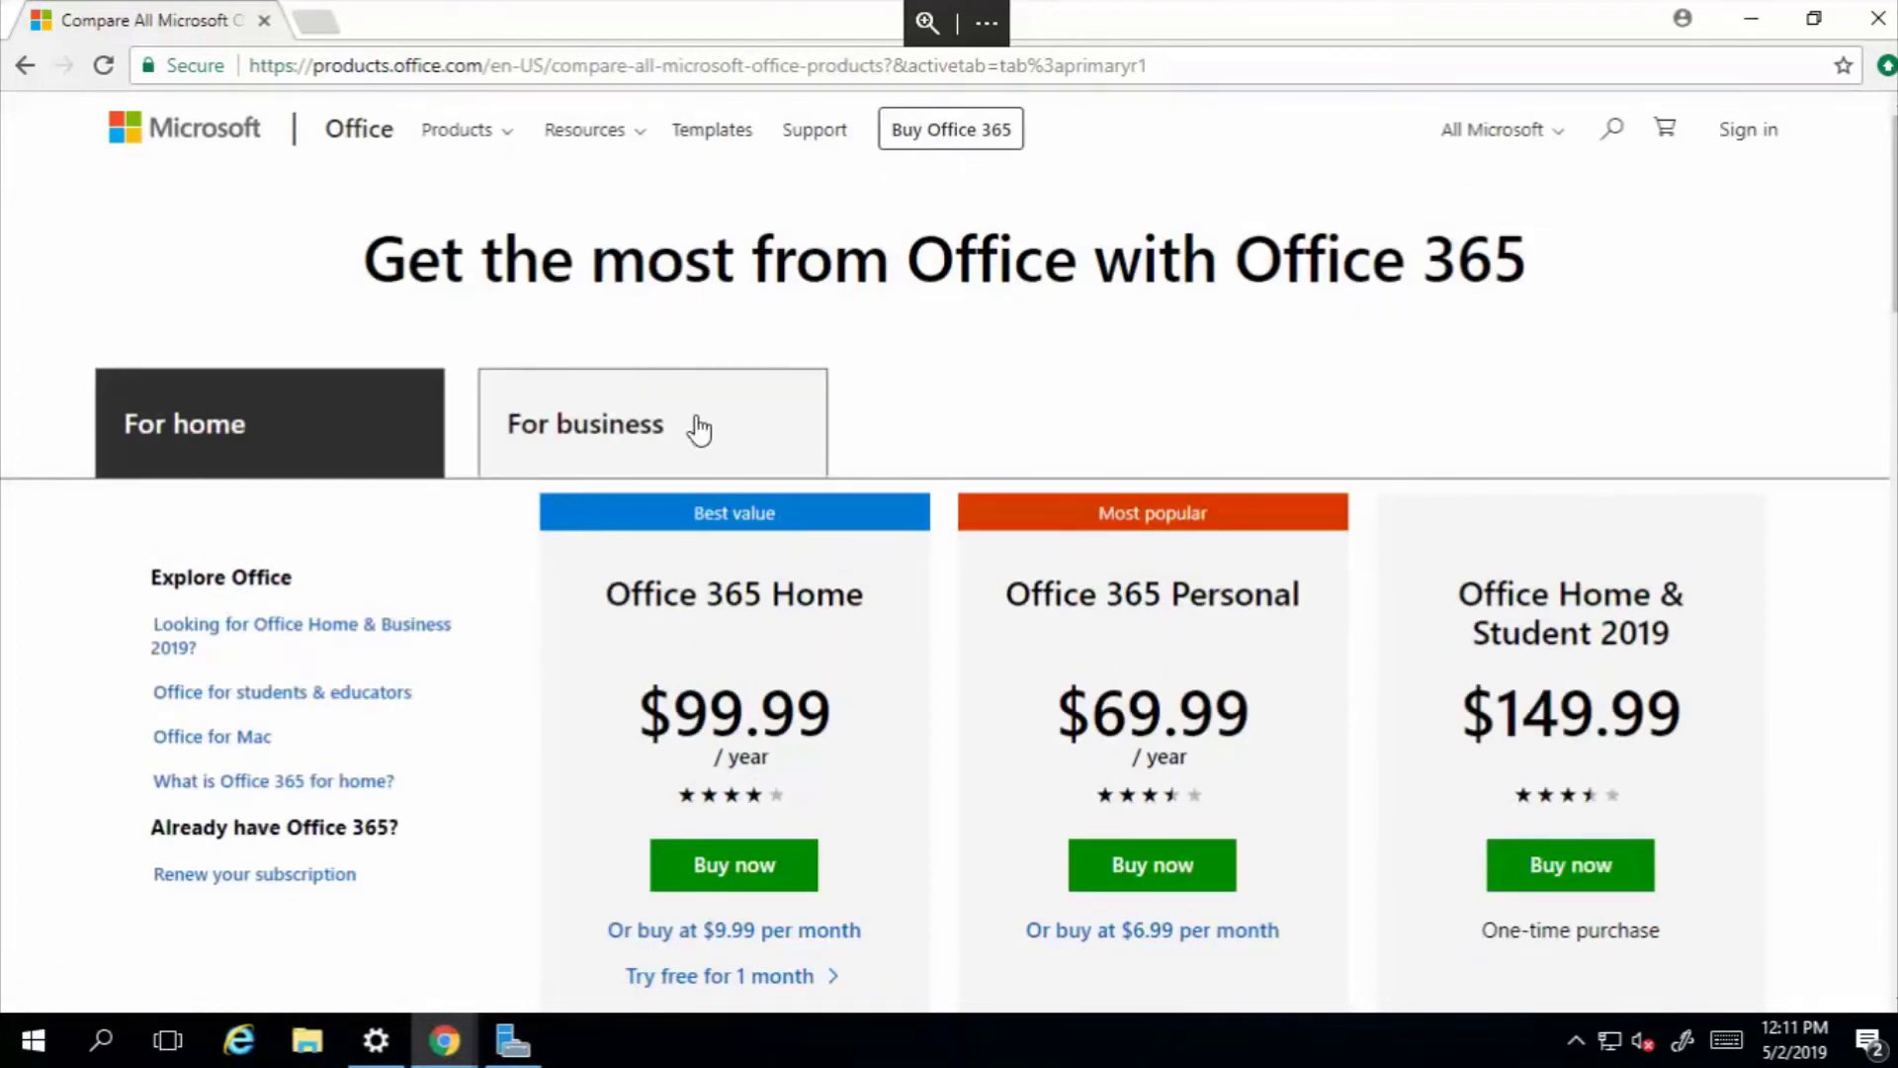
Switch to the For business plans and browse them.
click(645, 432)
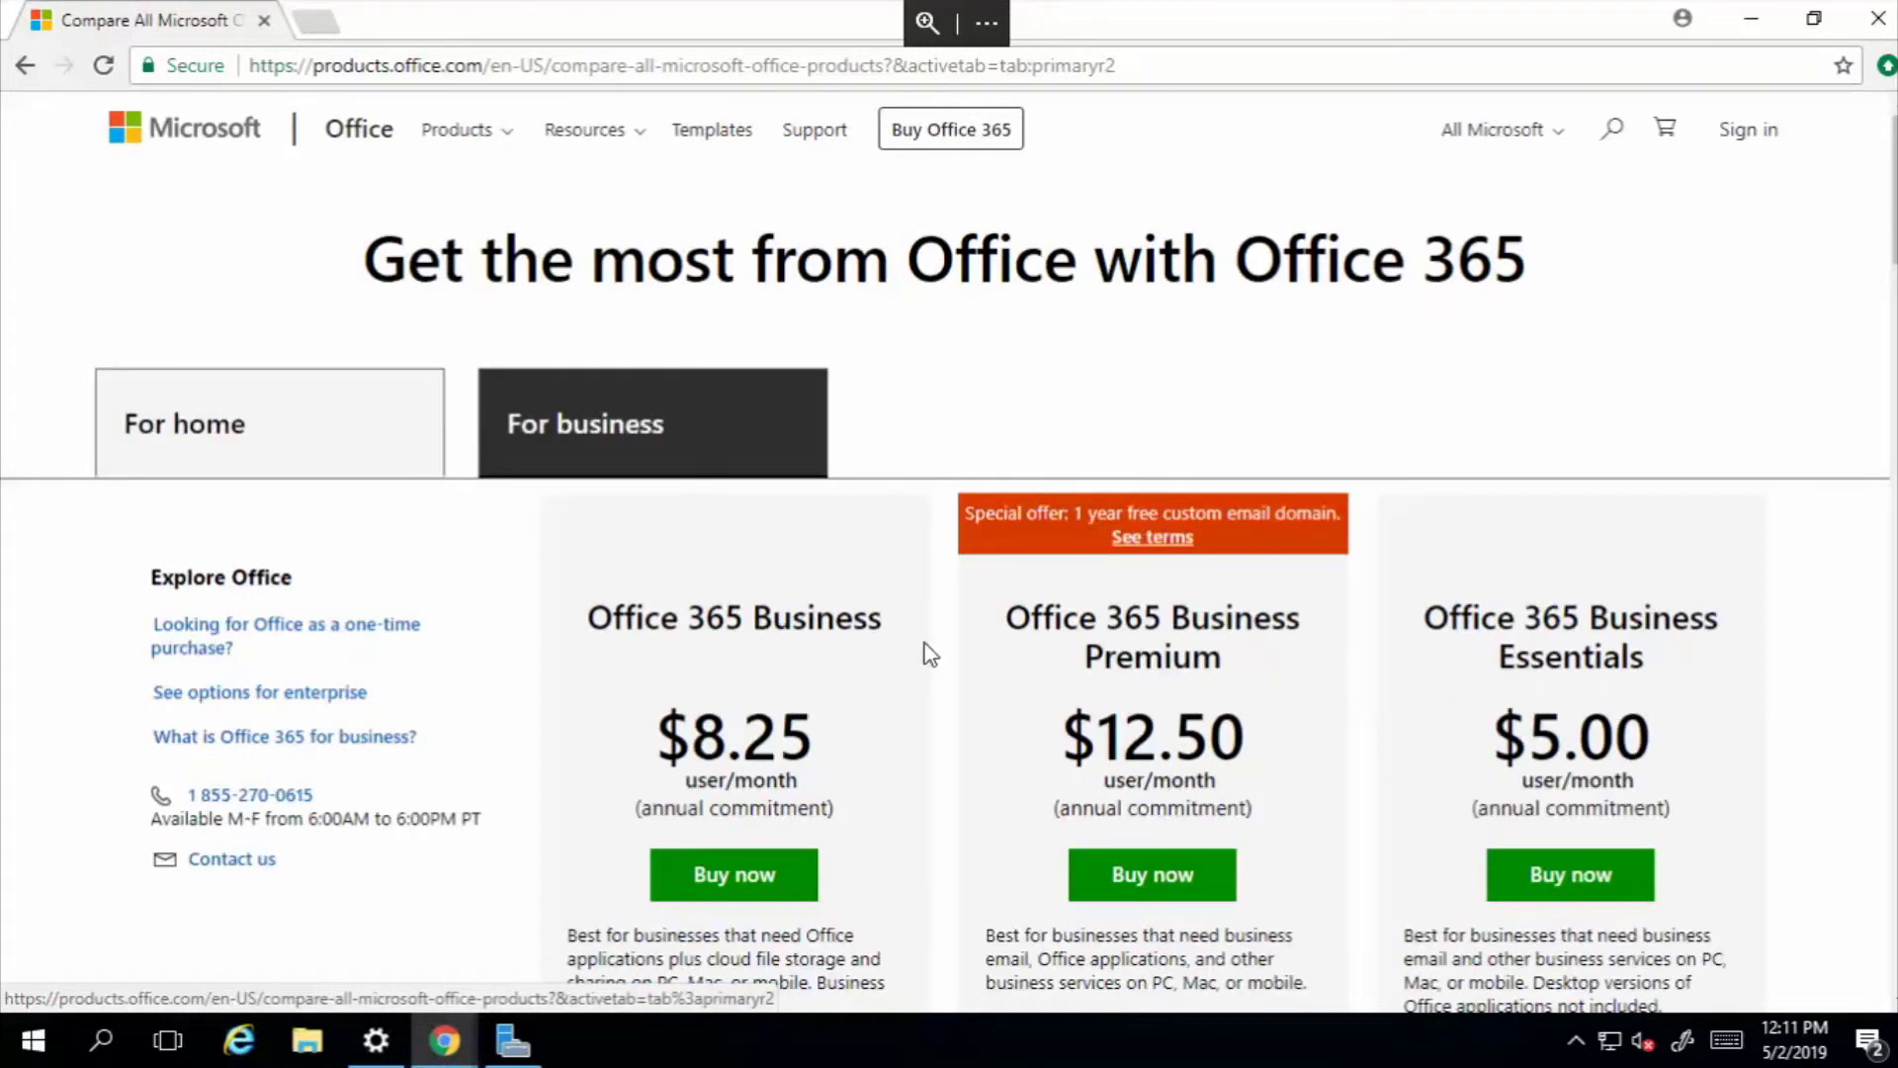
scroll(1120, 764, down, 5)
scroll(1120, 765, down, 3)
scroll(1121, 765, up, 6)
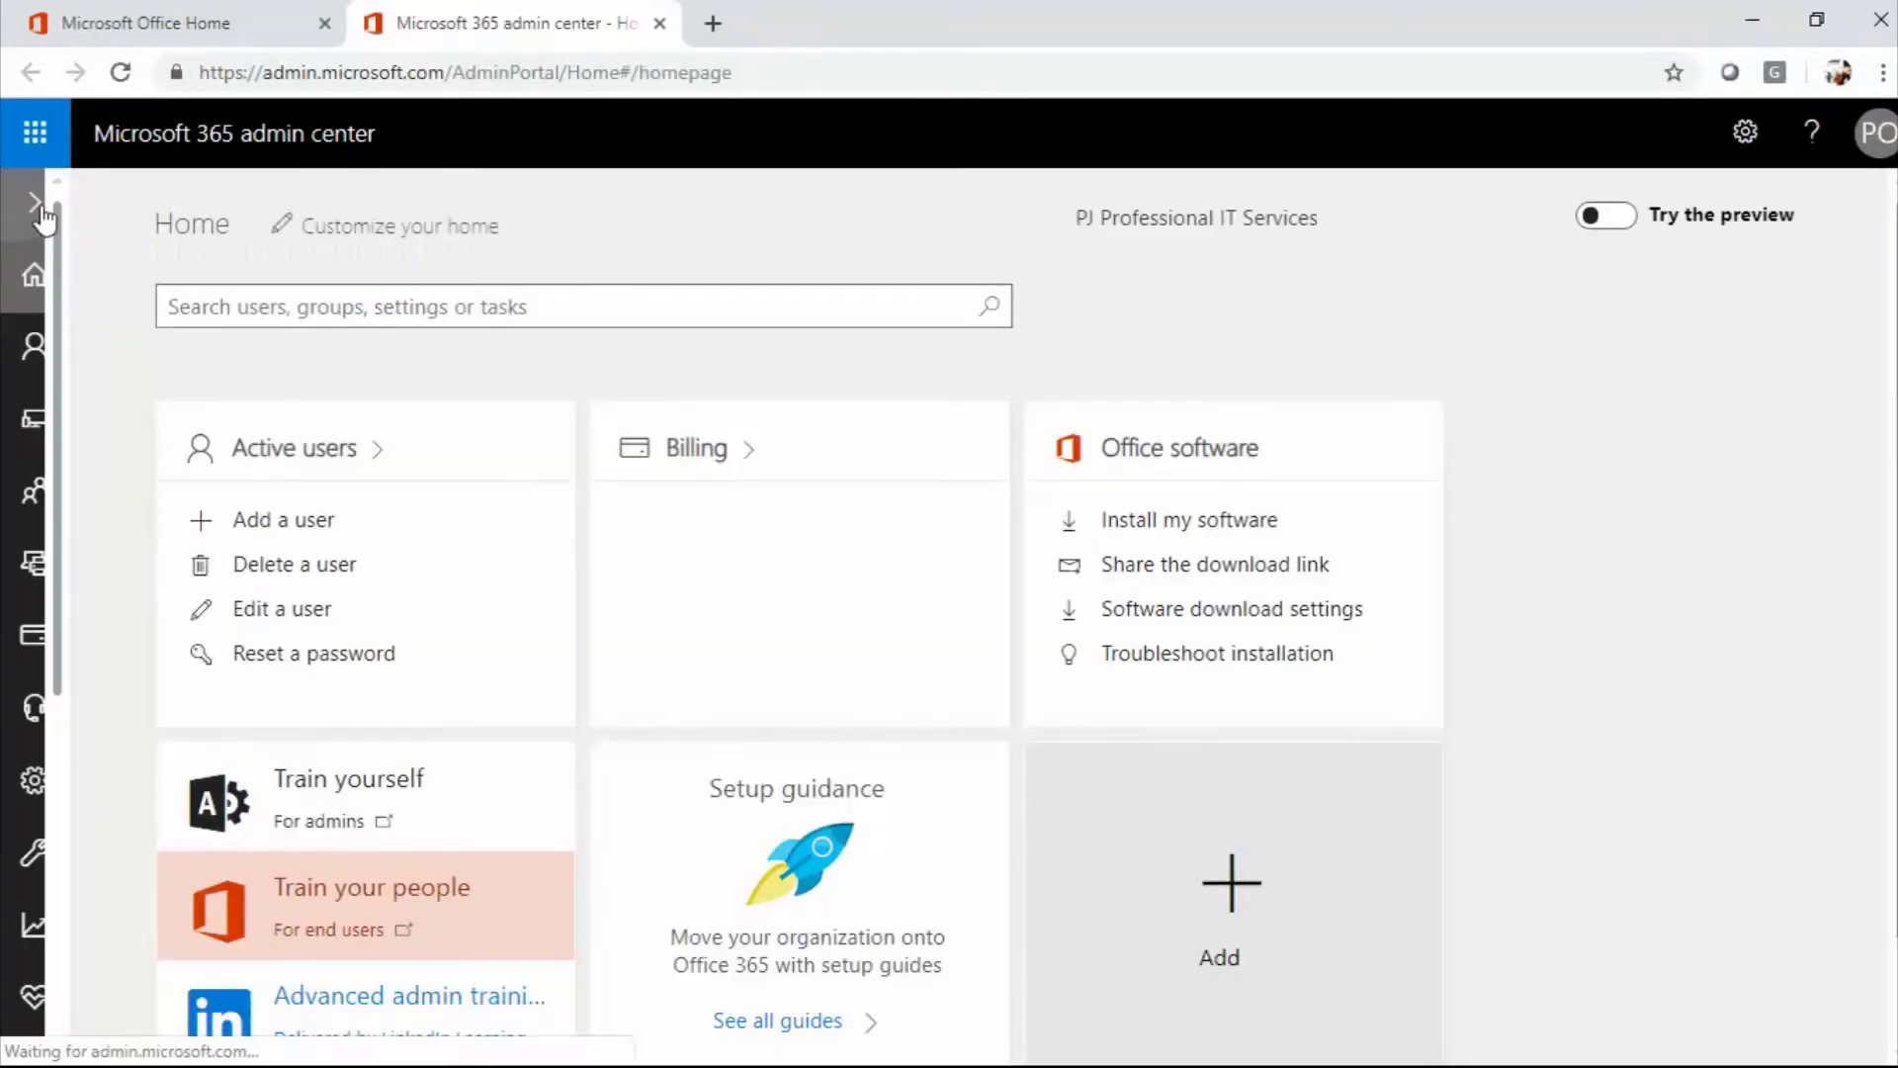
Expand the left navigation and go to Users > Active users.
click(36, 205)
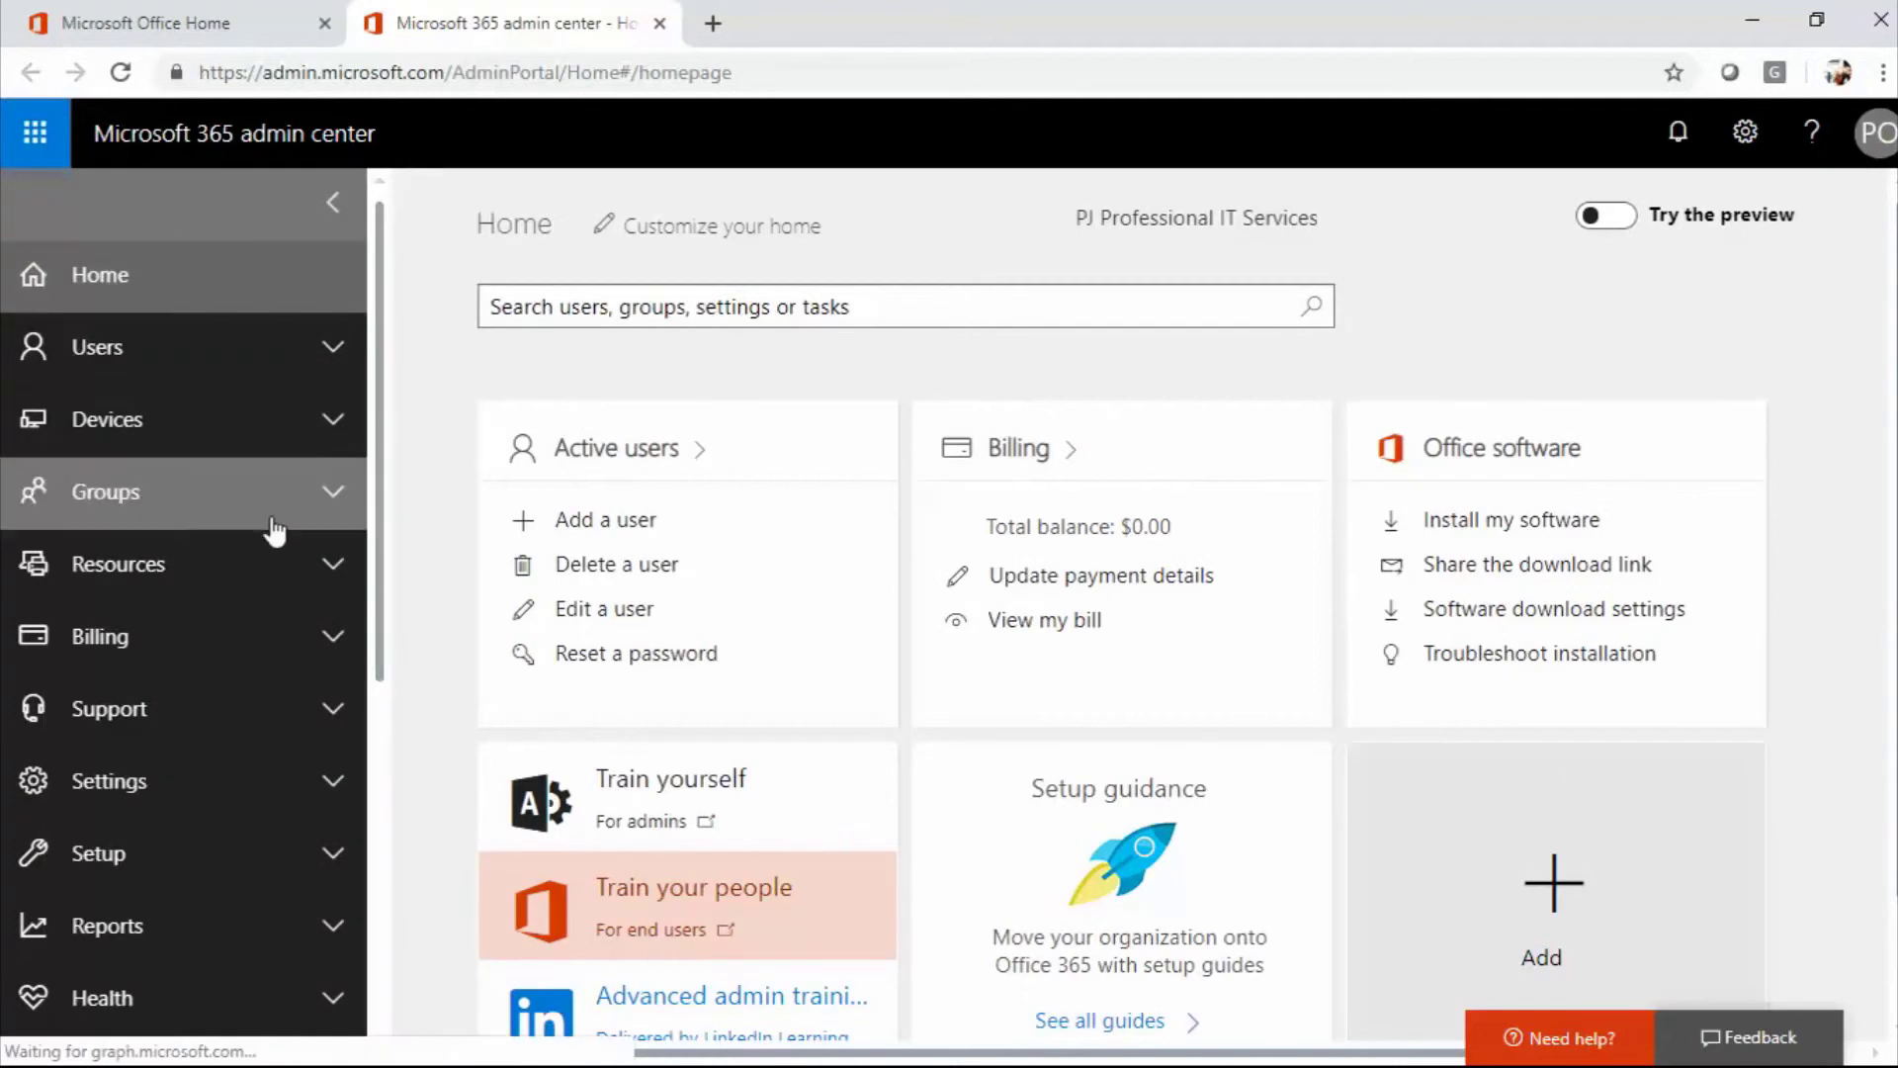
click(109, 354)
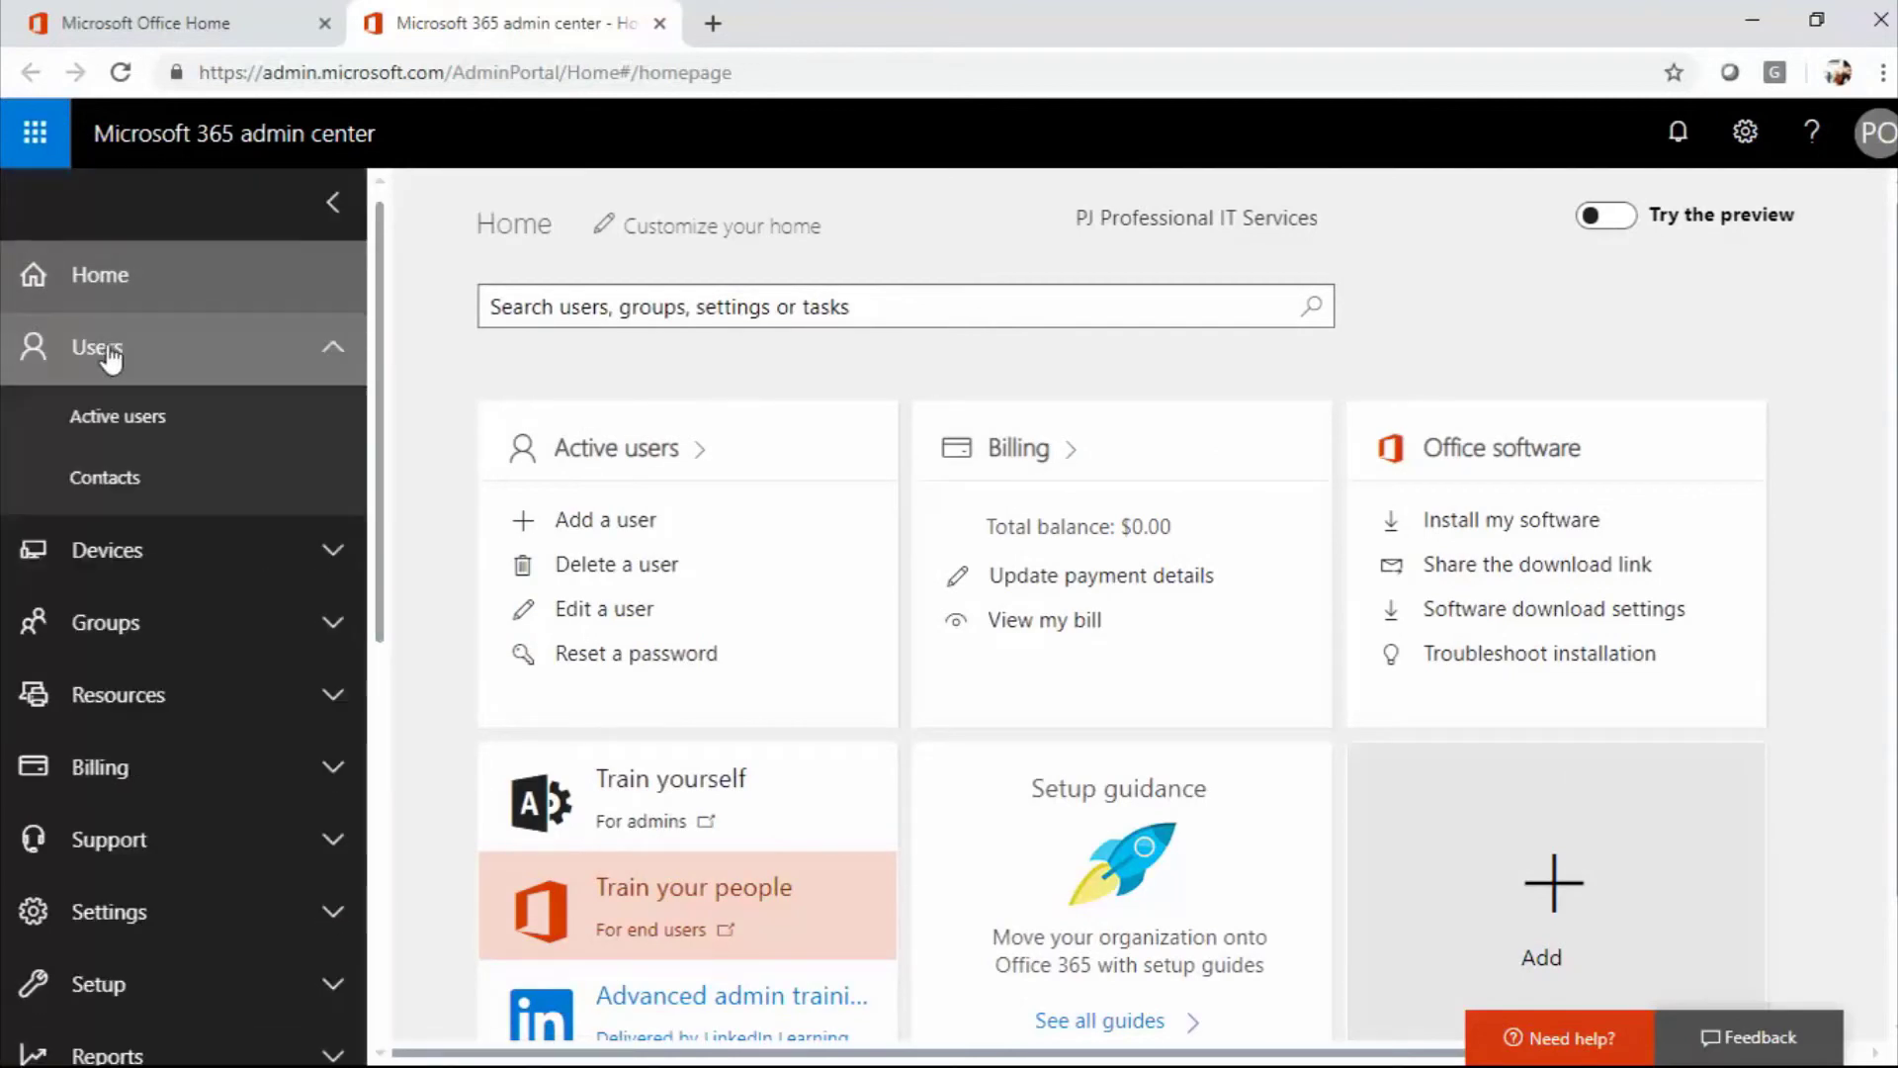
click(131, 431)
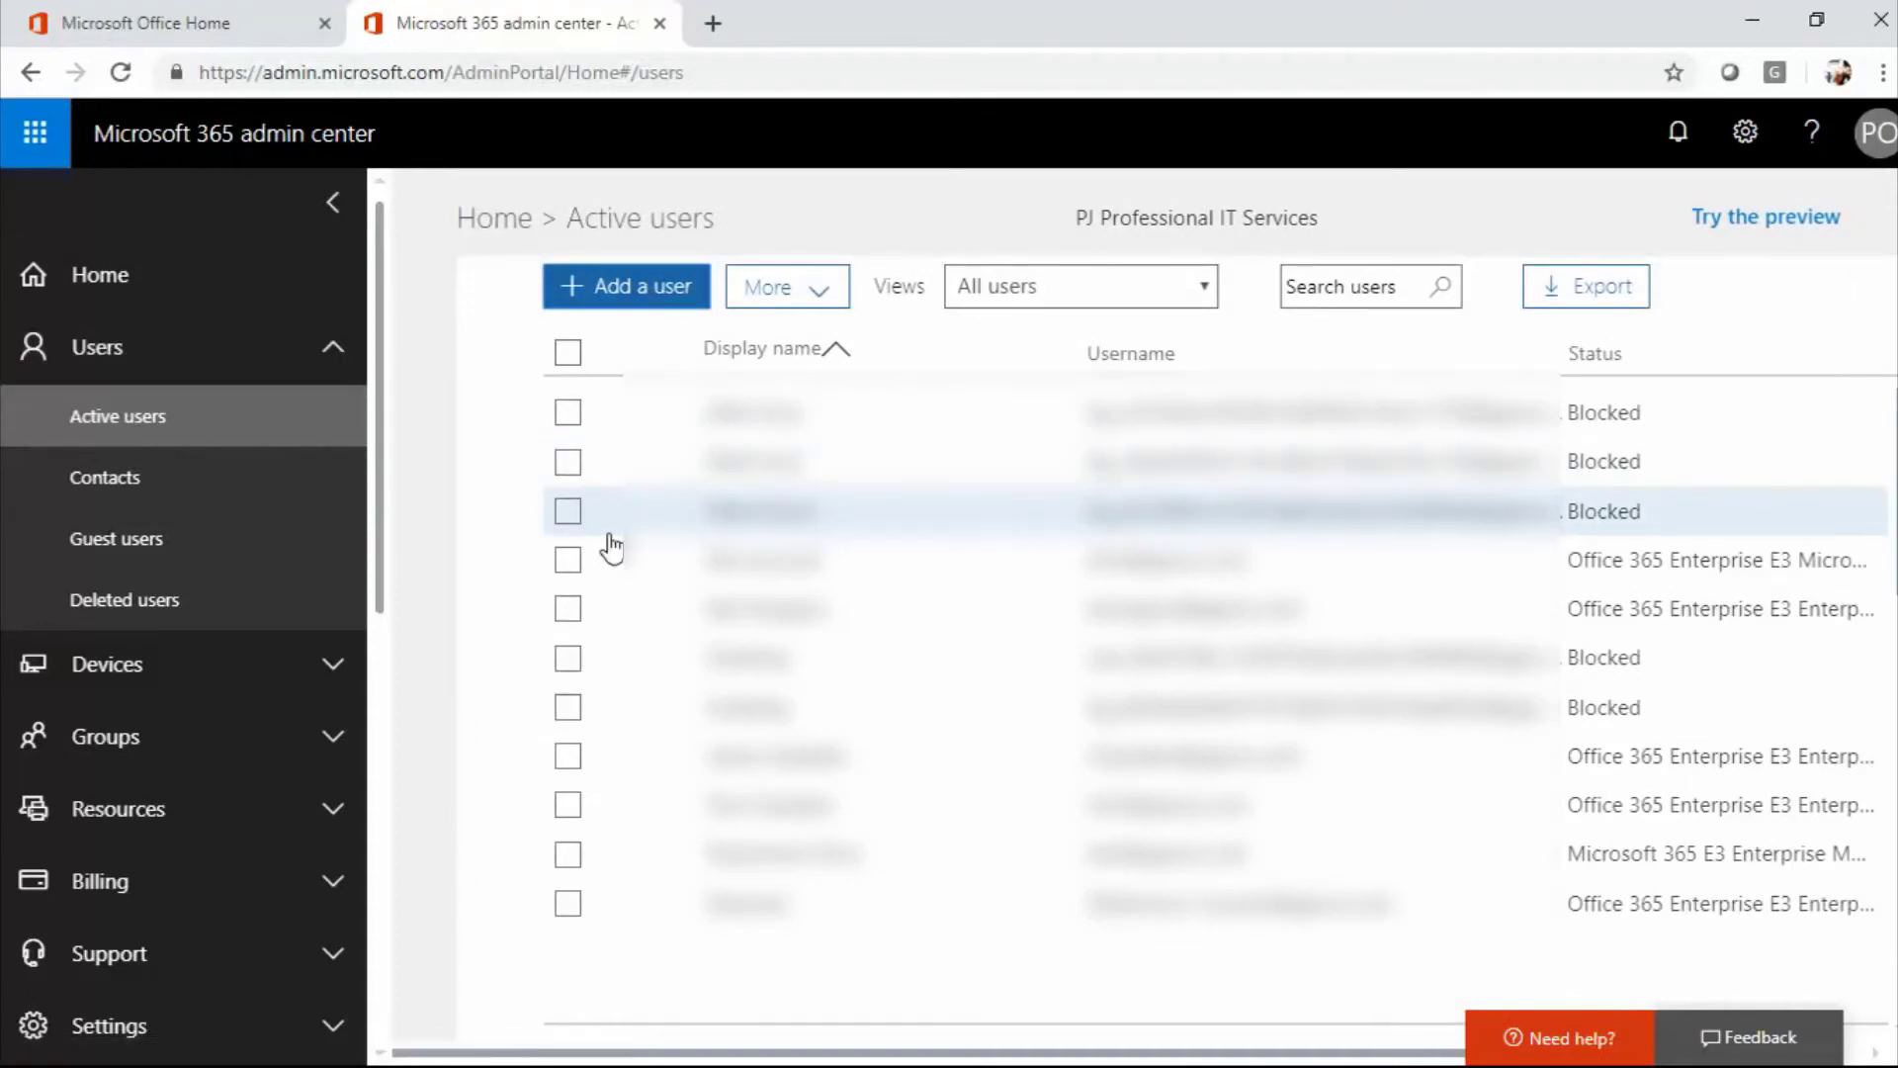
Start a new user with first name 'test' and last name 'Account'.
click(641, 295)
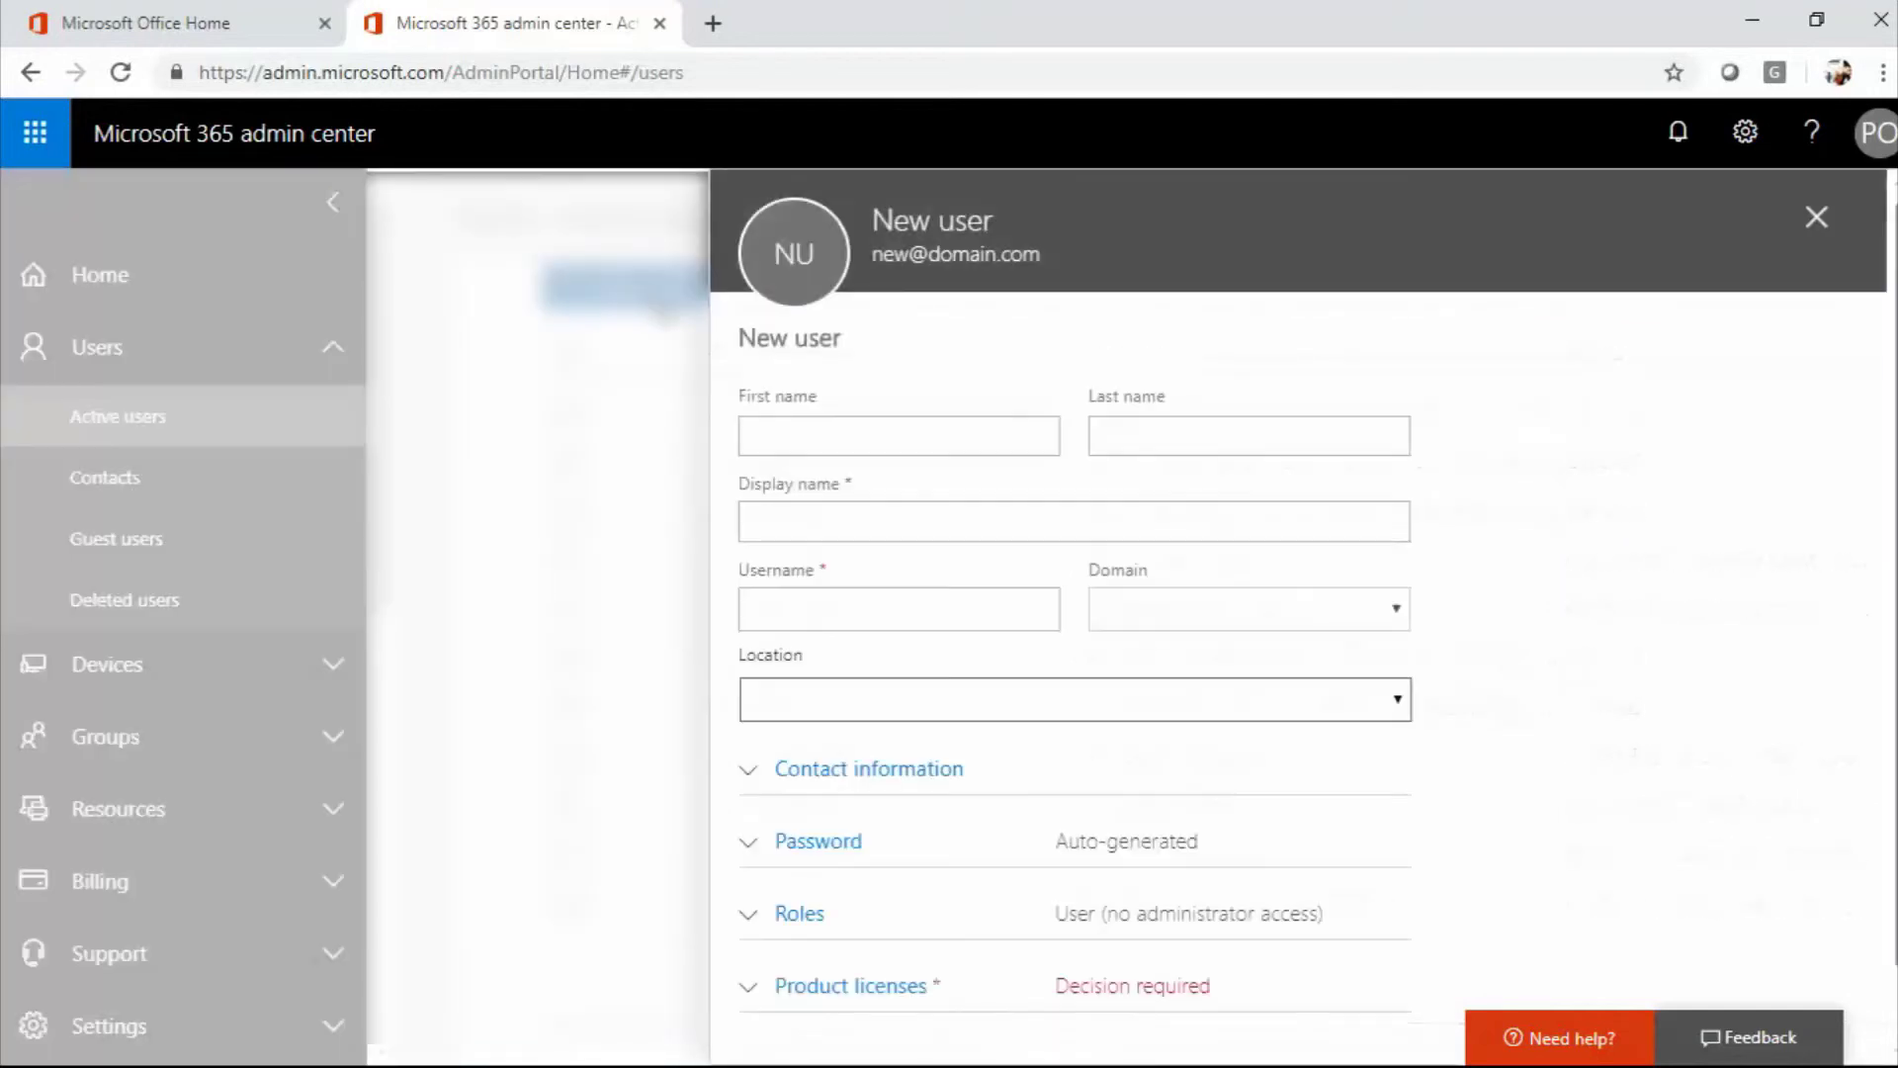
click(859, 441)
text(test)
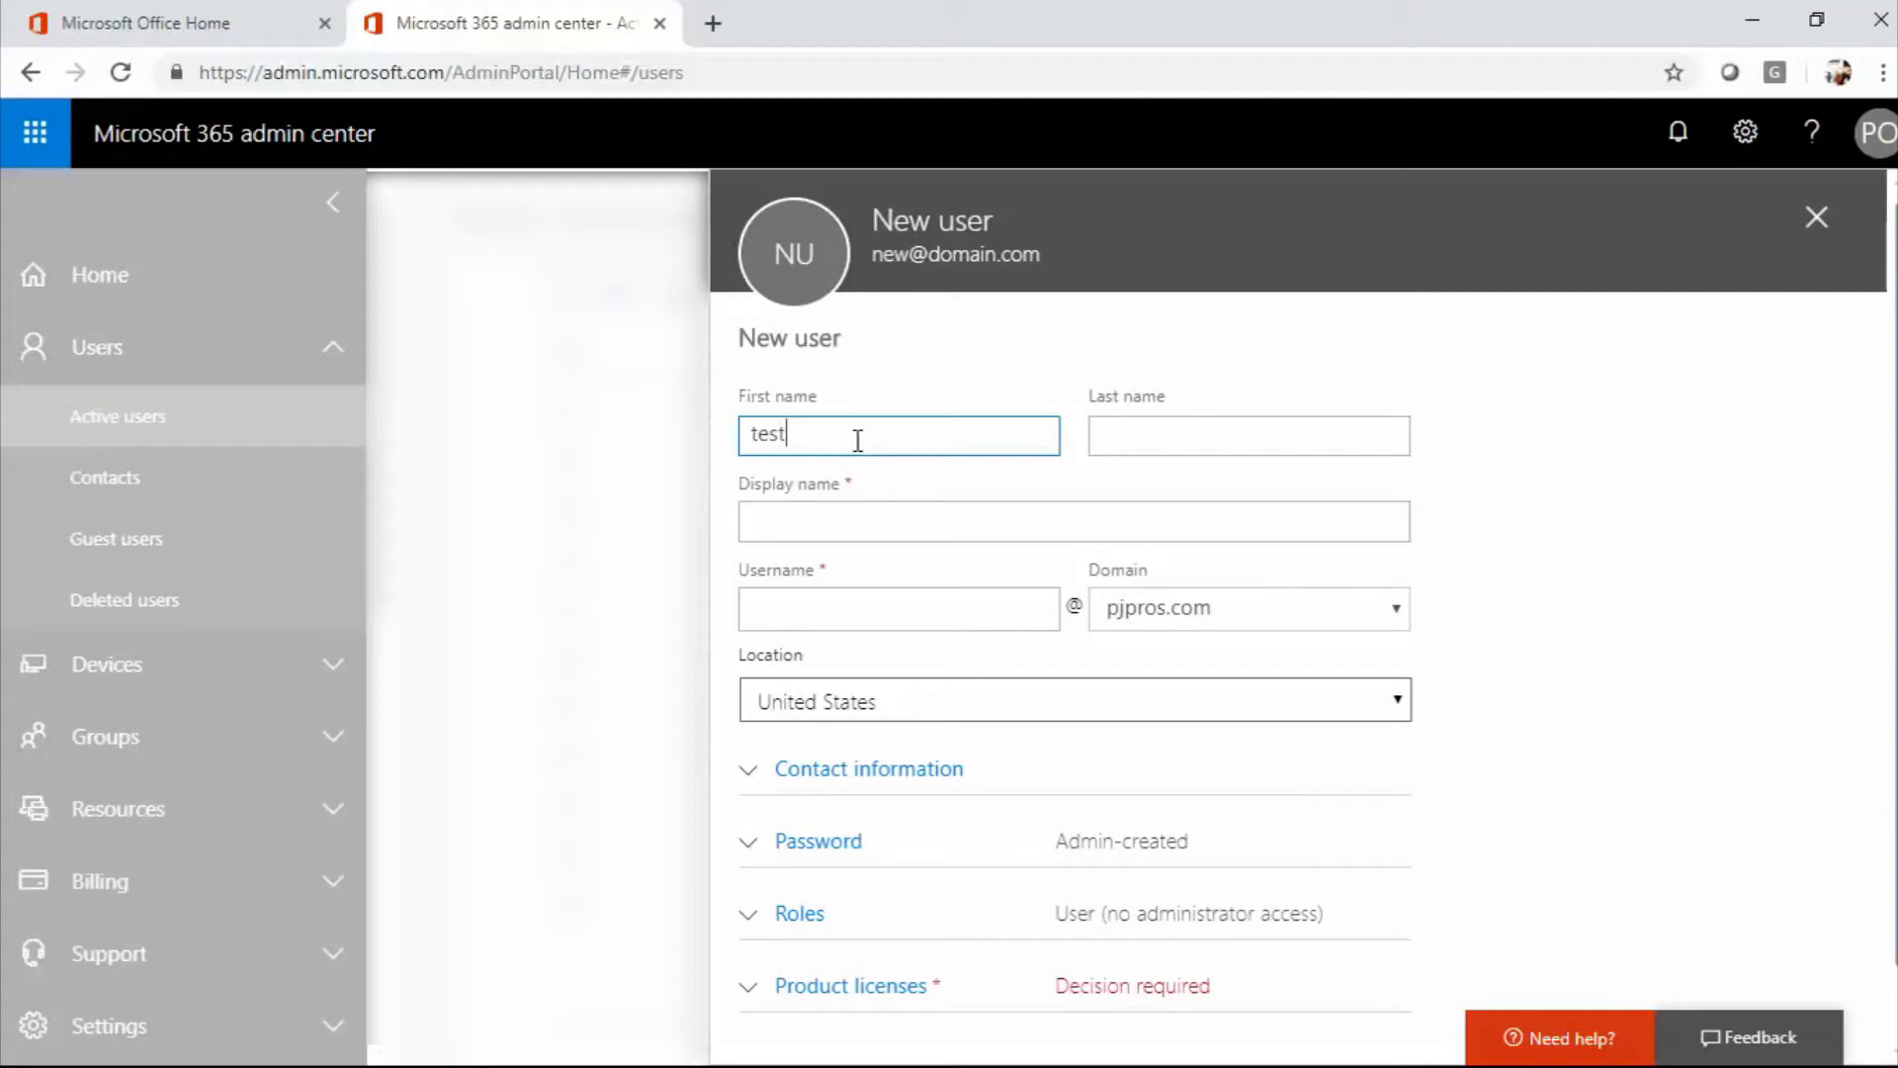
key(Tab)
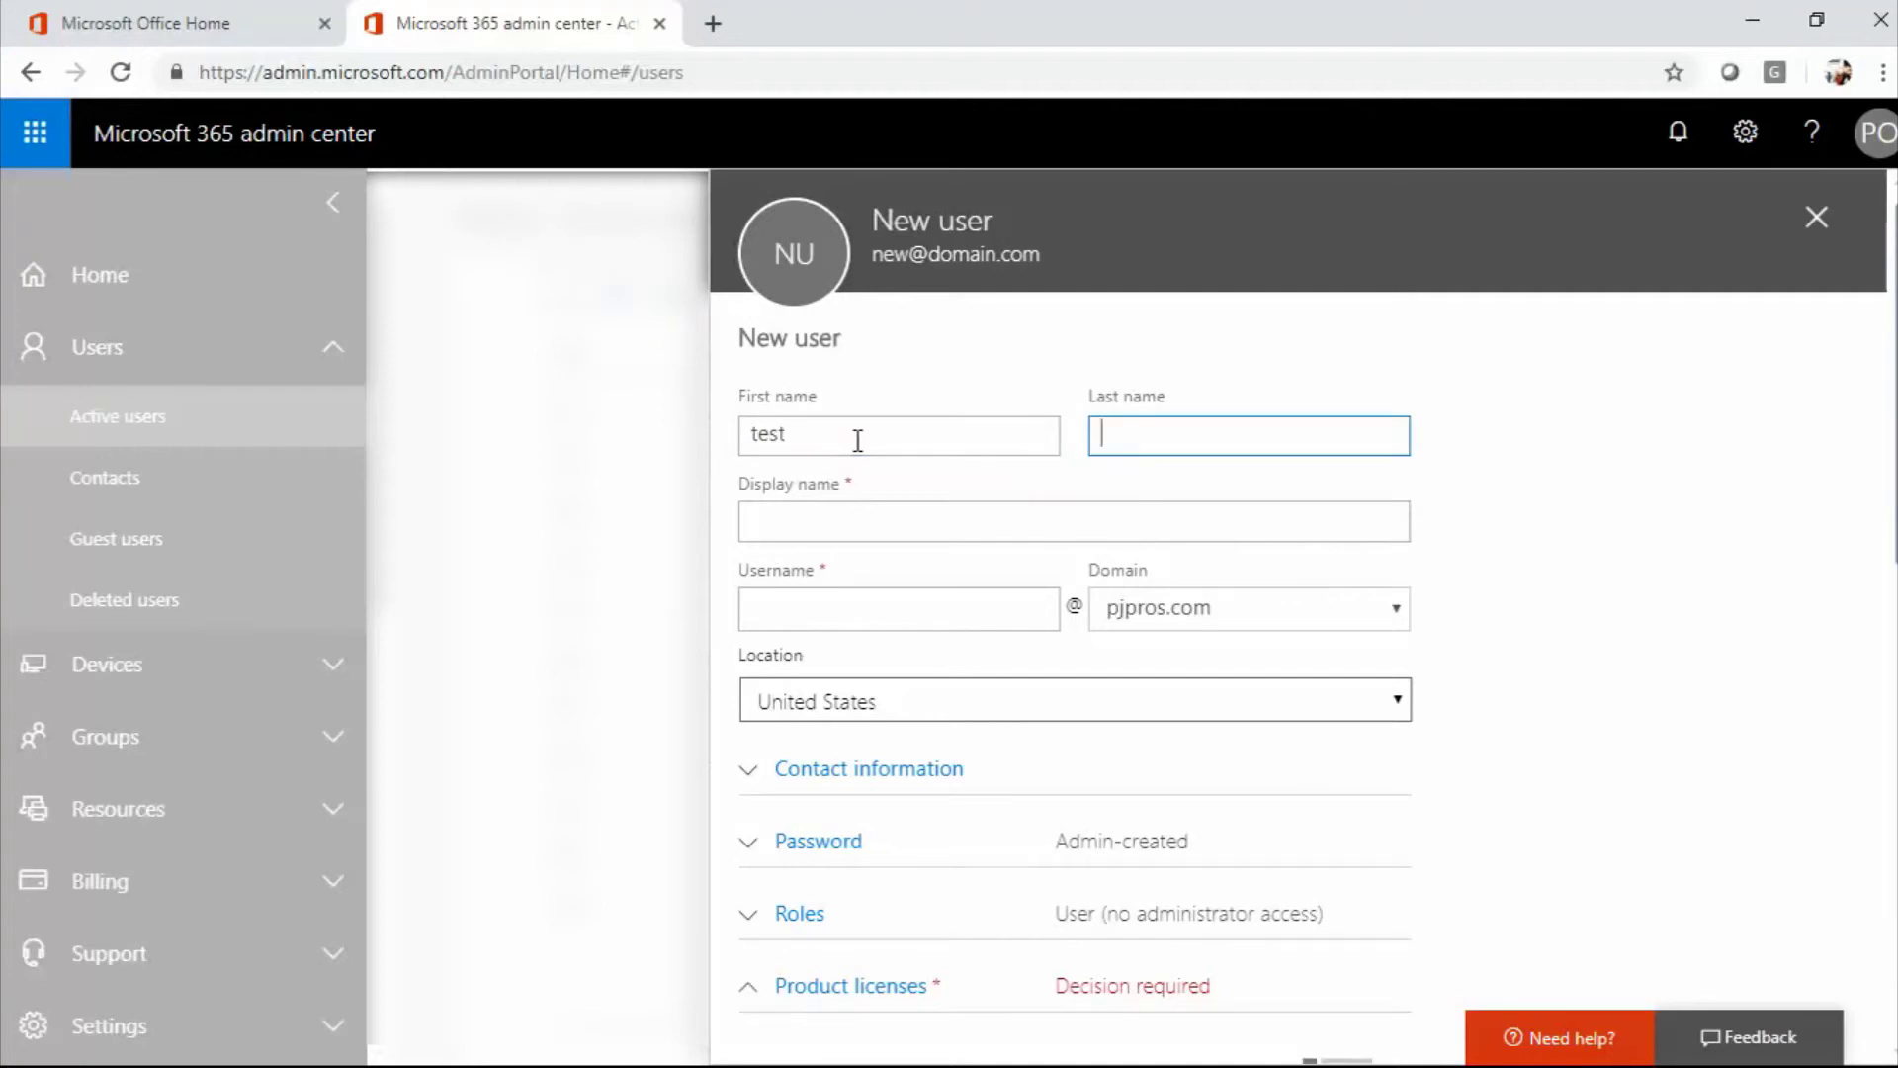
text(Account)
key(Tab)
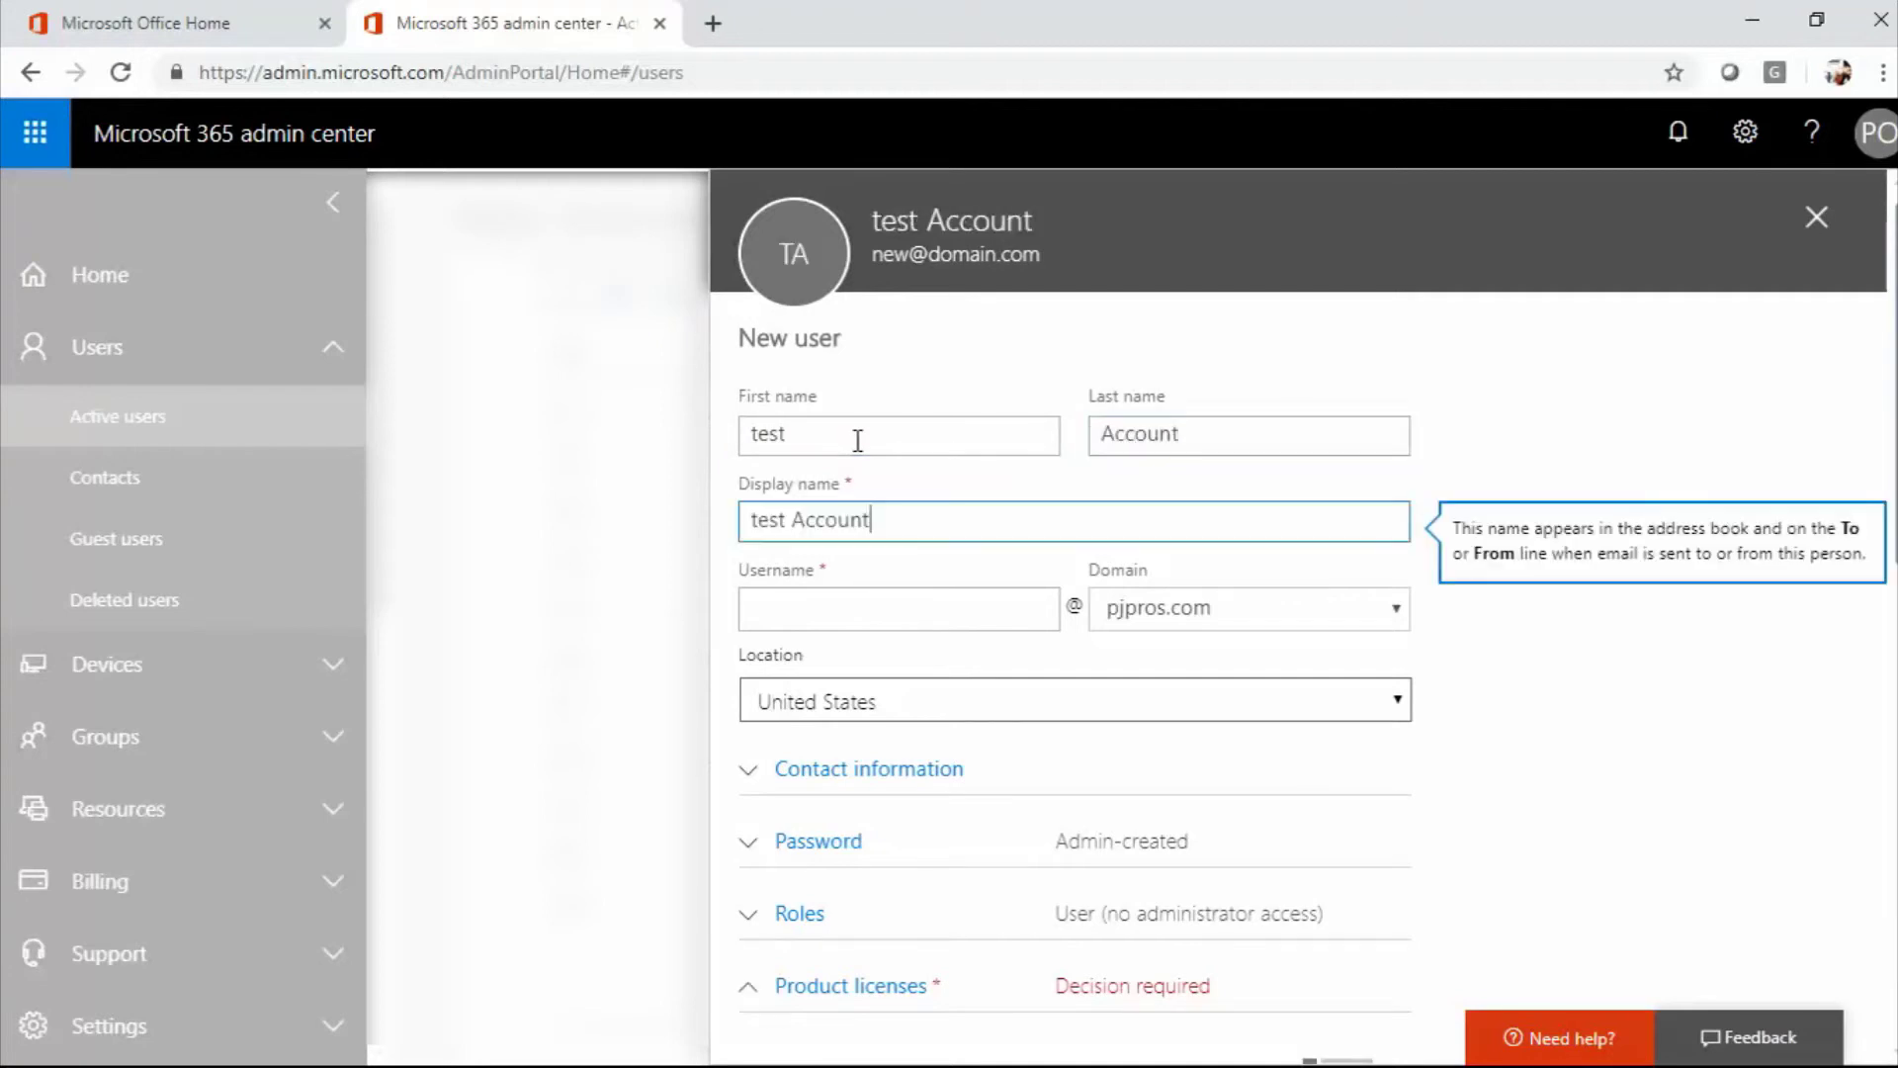
Enter the new user's username and expand the contact information and password sections.
key(Tab)
text(te)
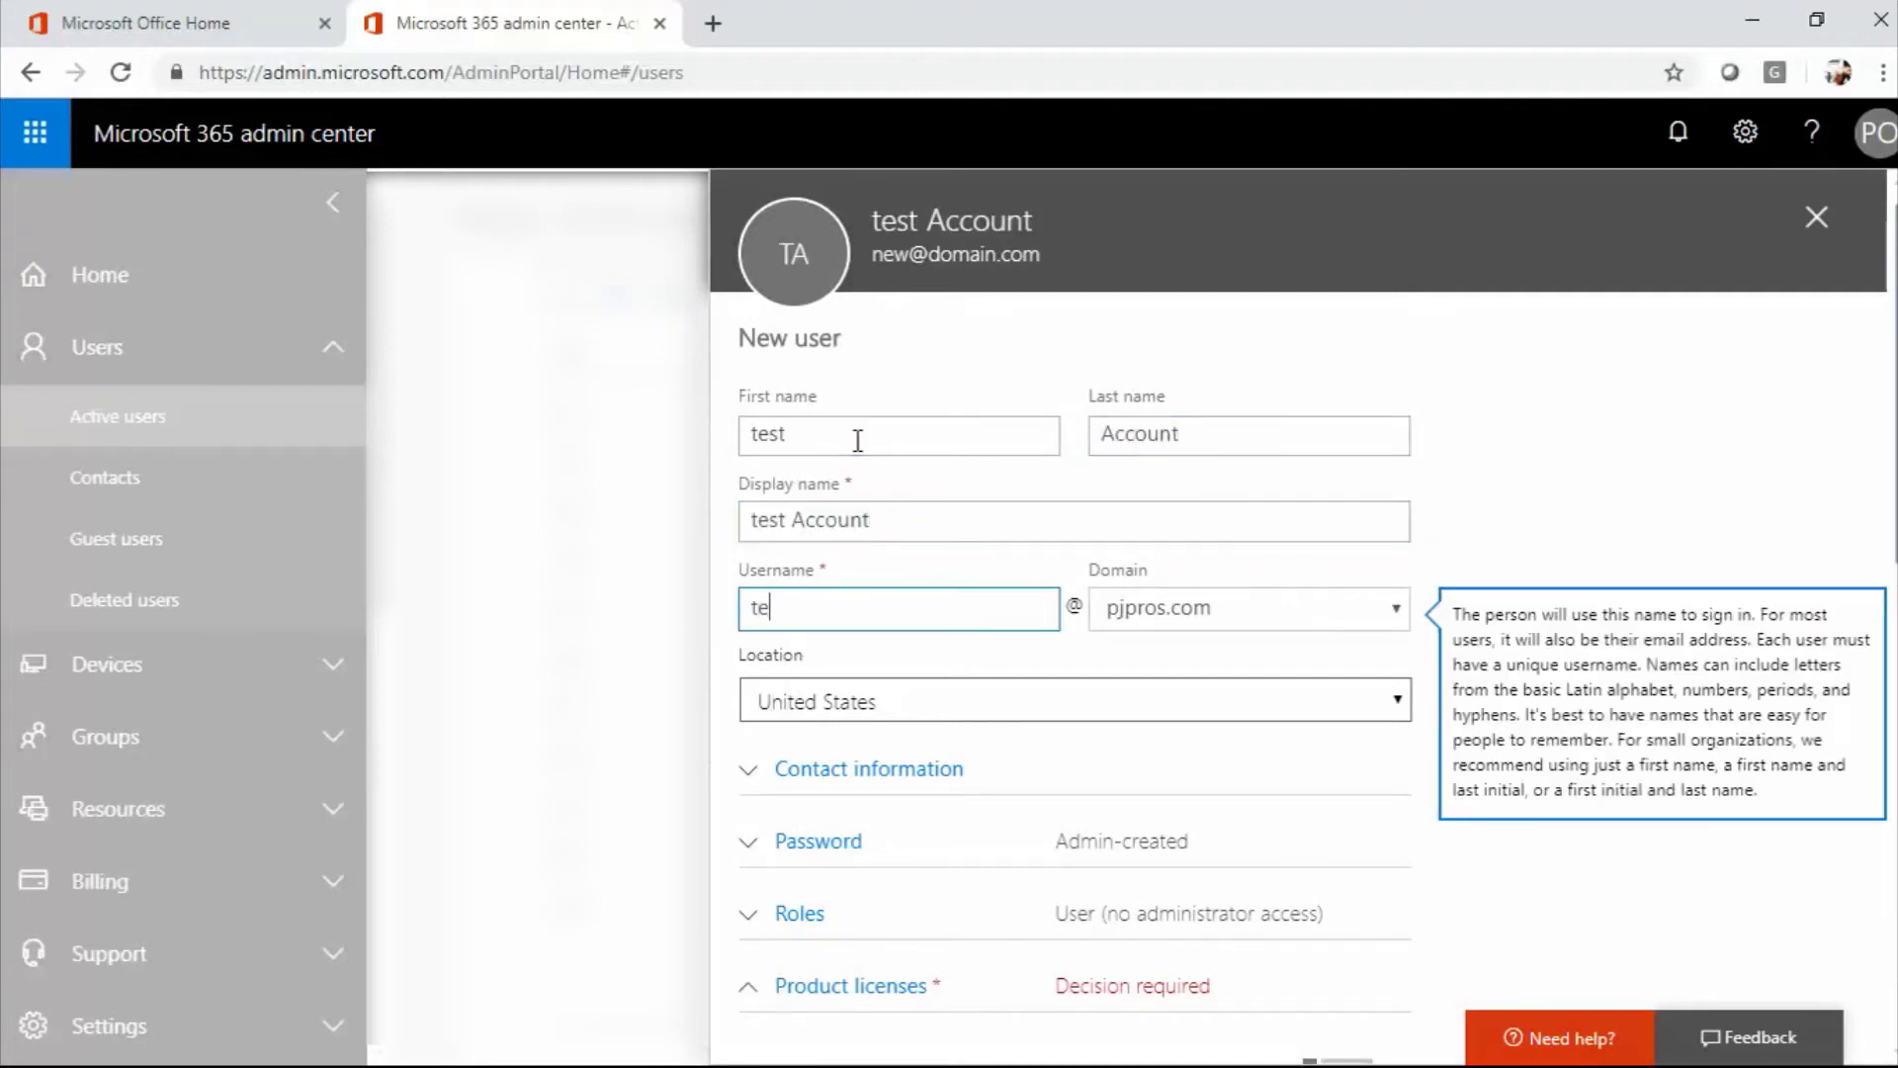
text(staccountr)
key(Tab)
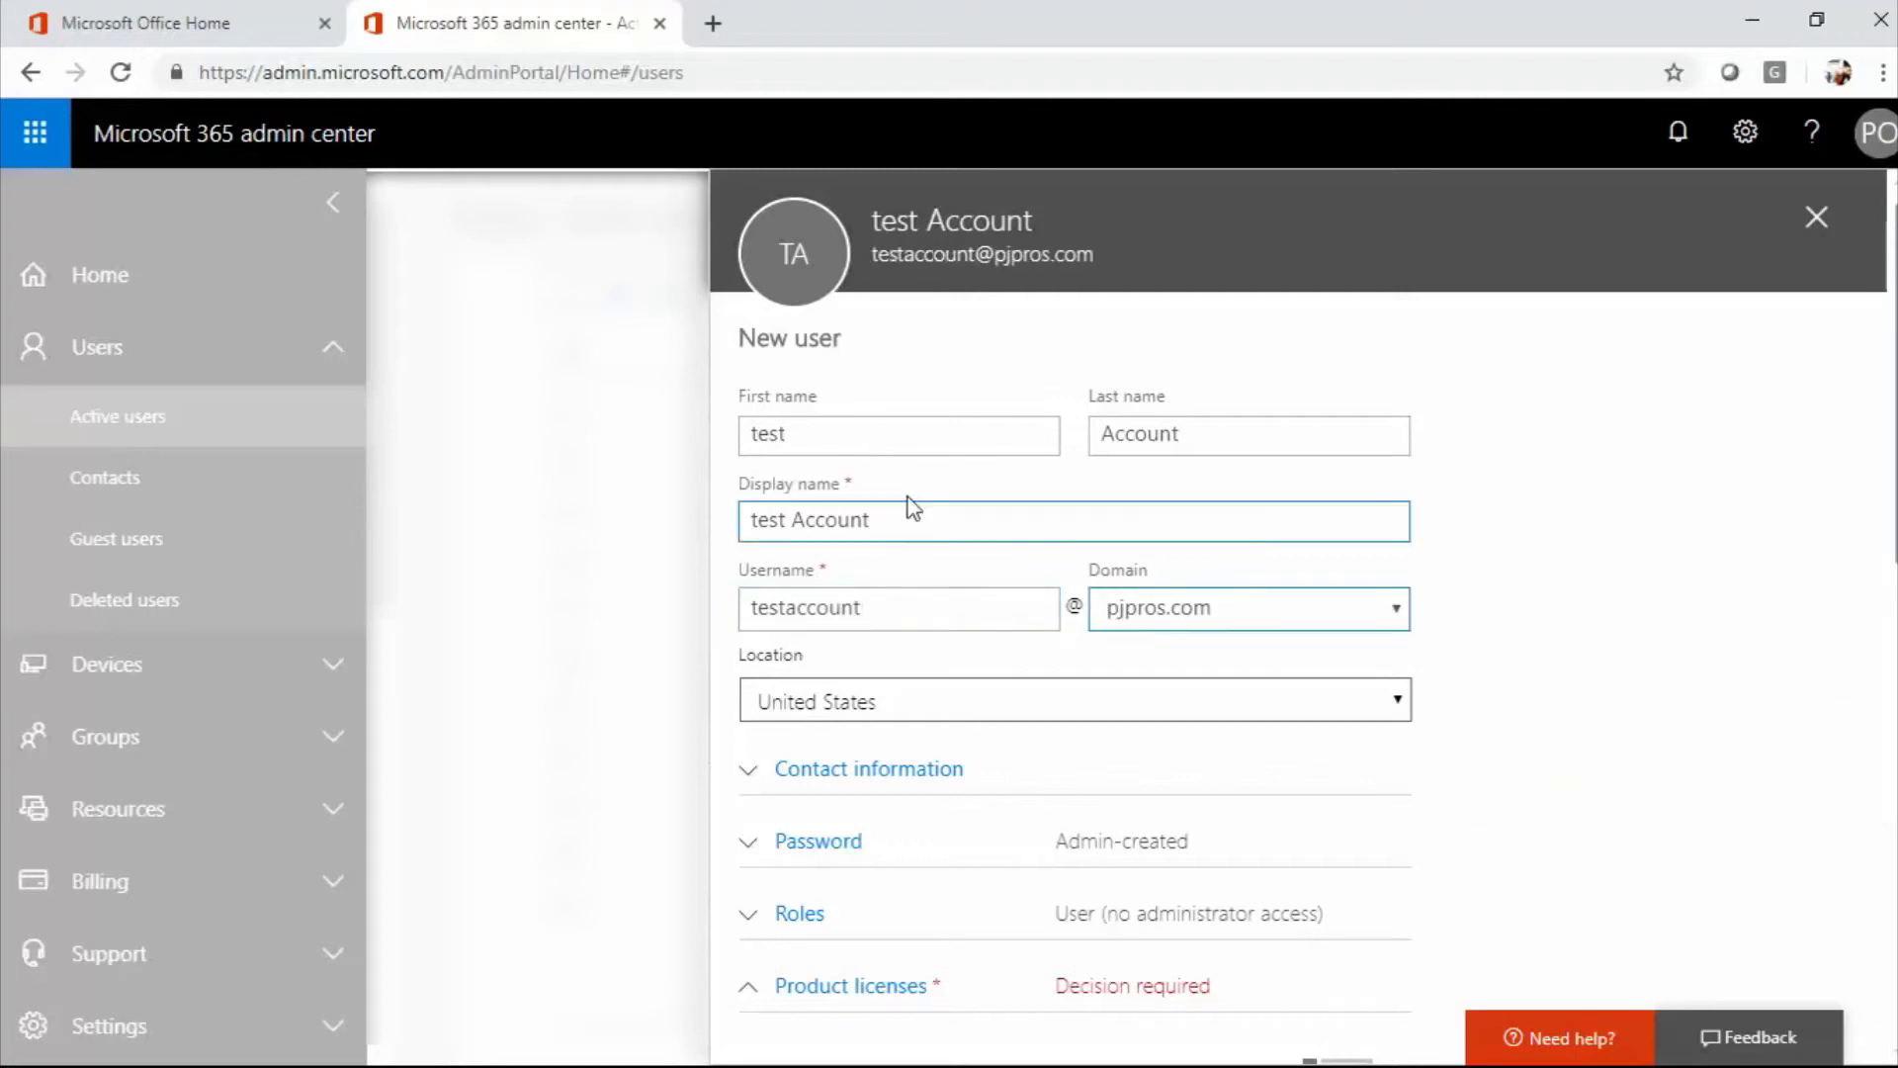
scroll(1174, 610, down, 1)
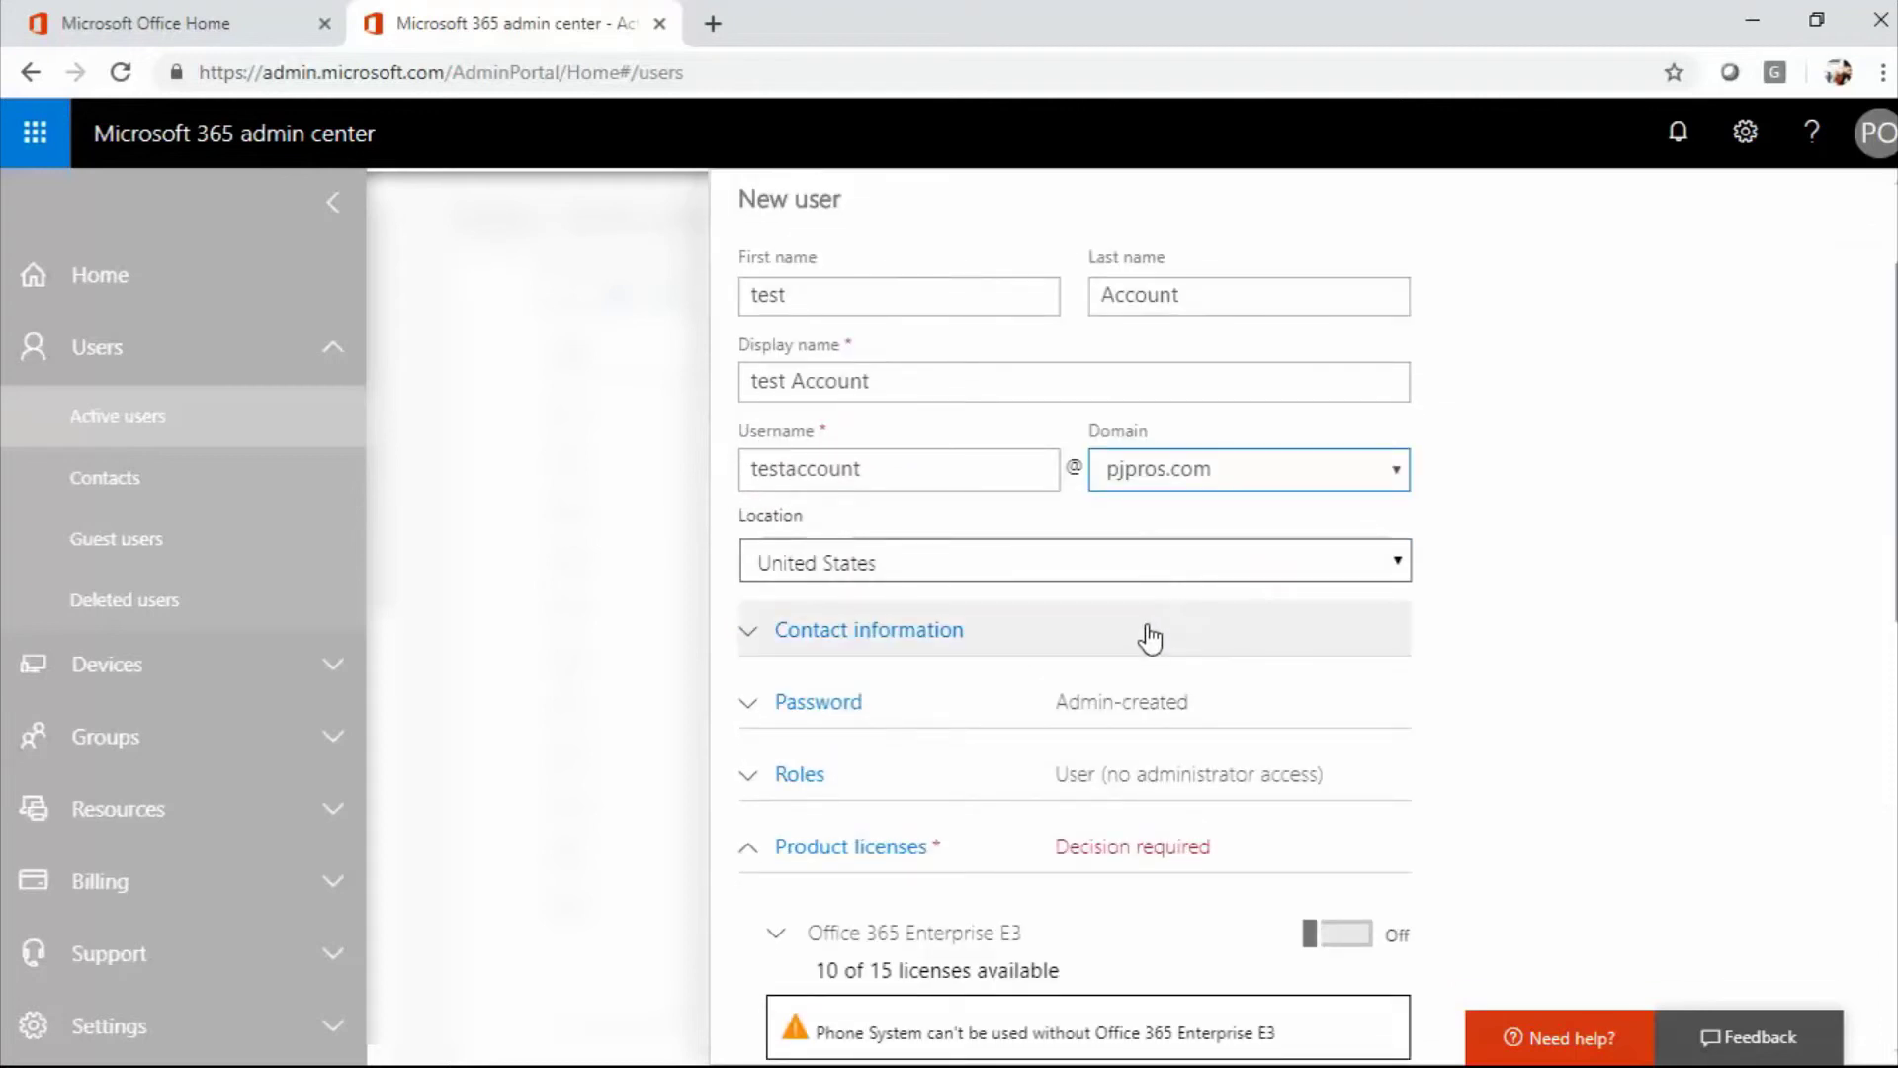
scroll(1150, 638, down, 1)
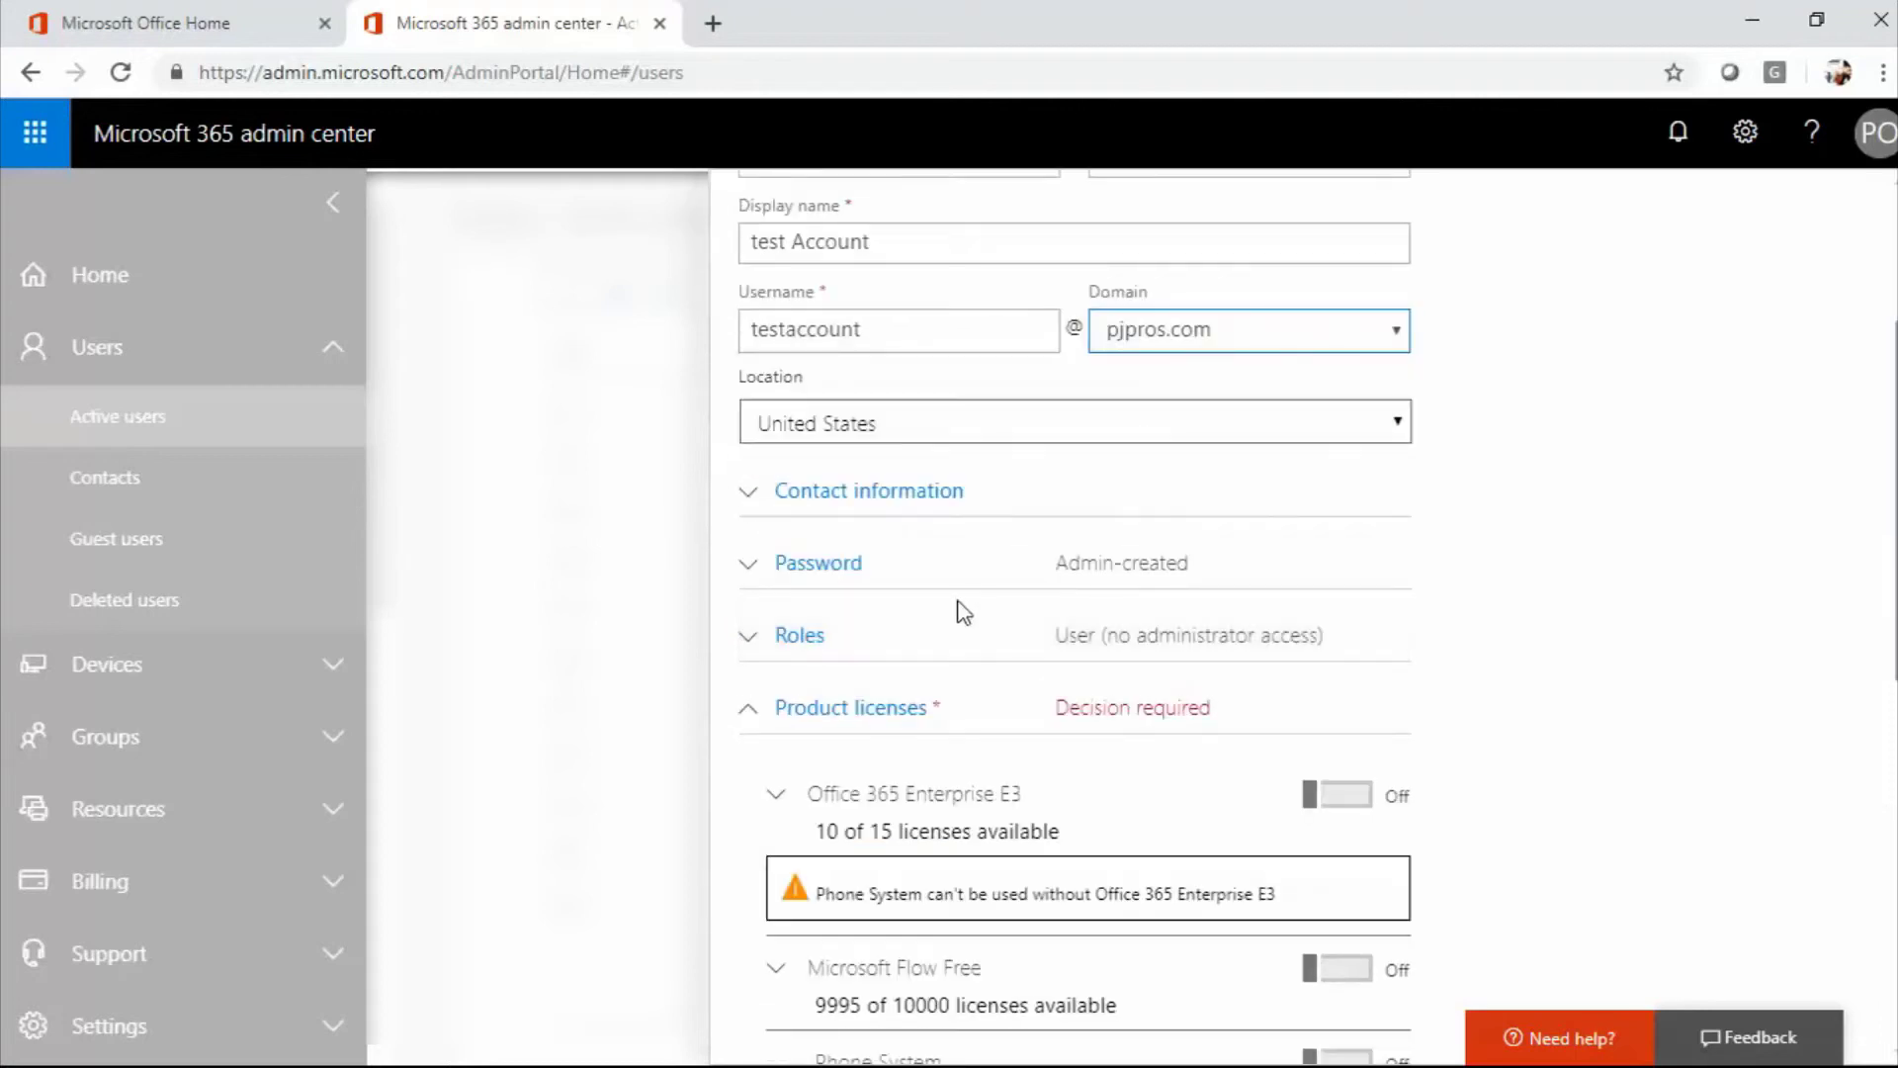
click(806, 516)
click(806, 516)
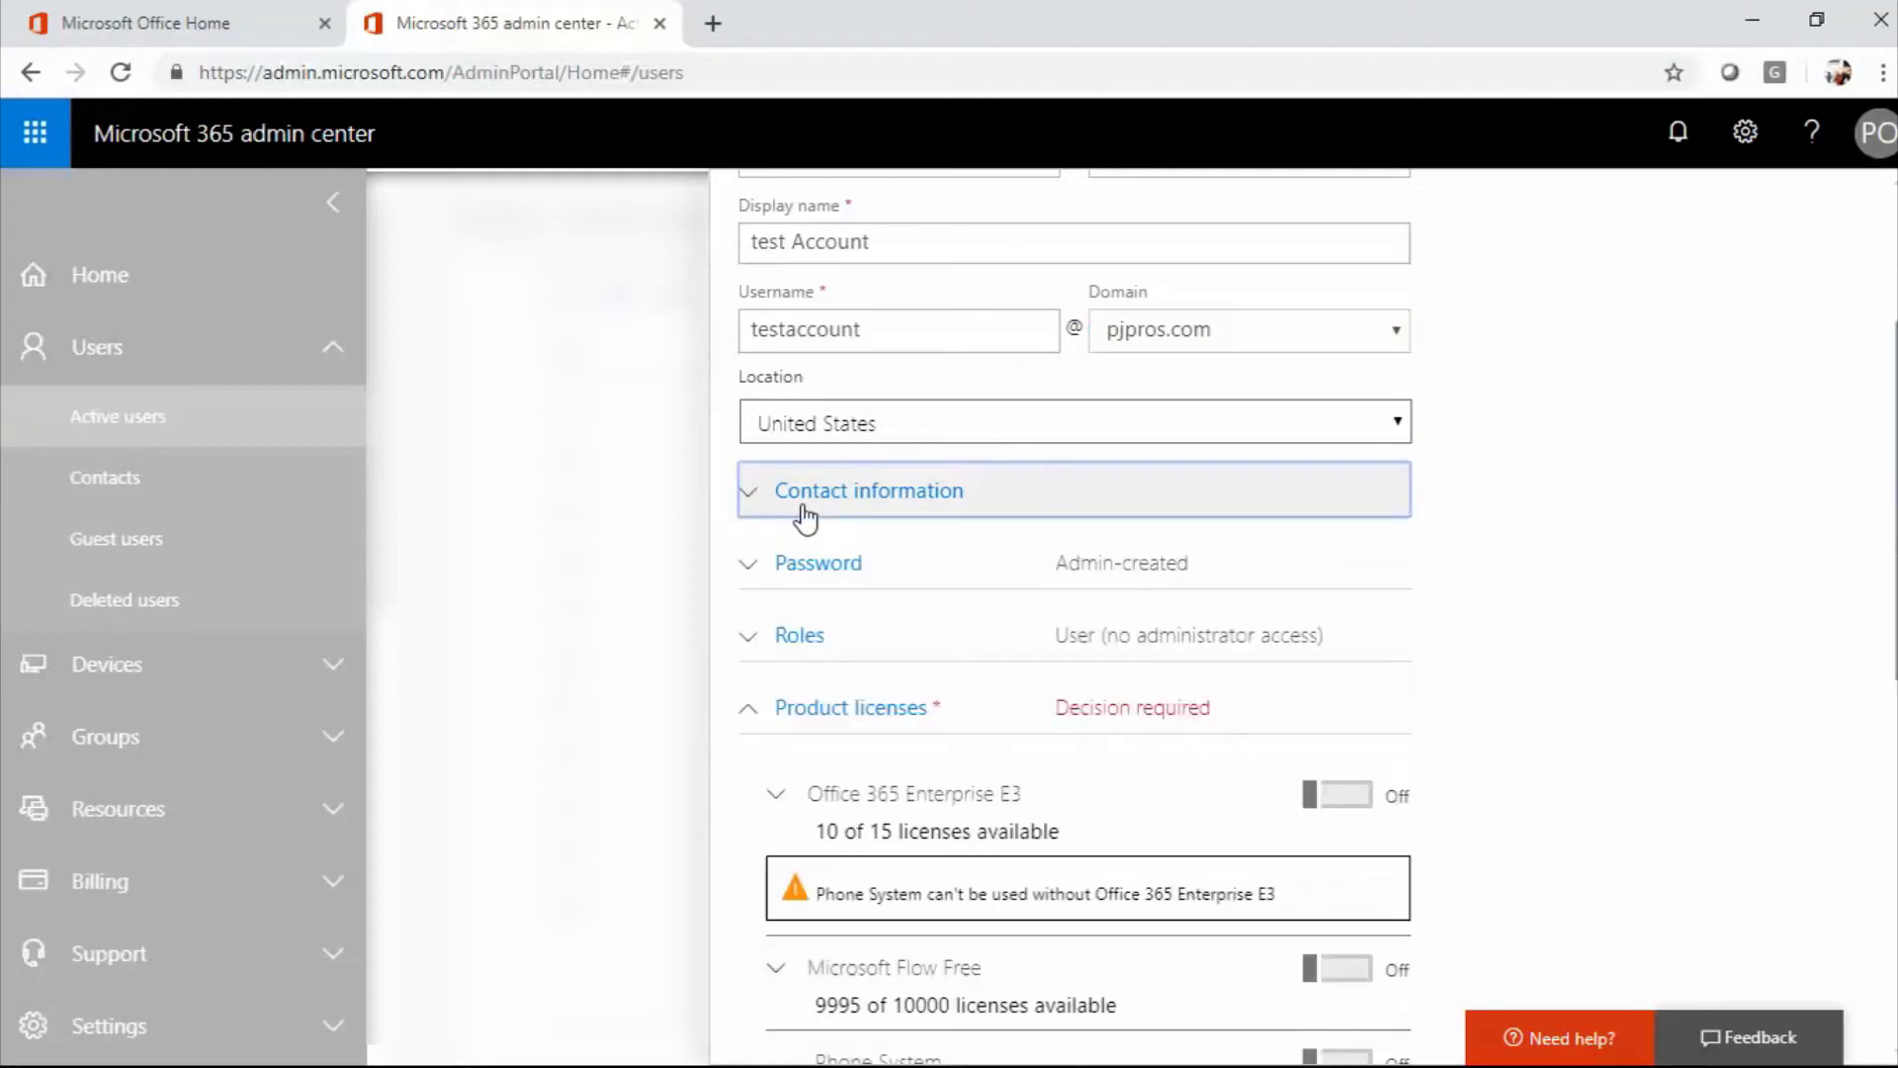
Choose 'Let me create the password' and enter a strong password for the new user.
click(781, 565)
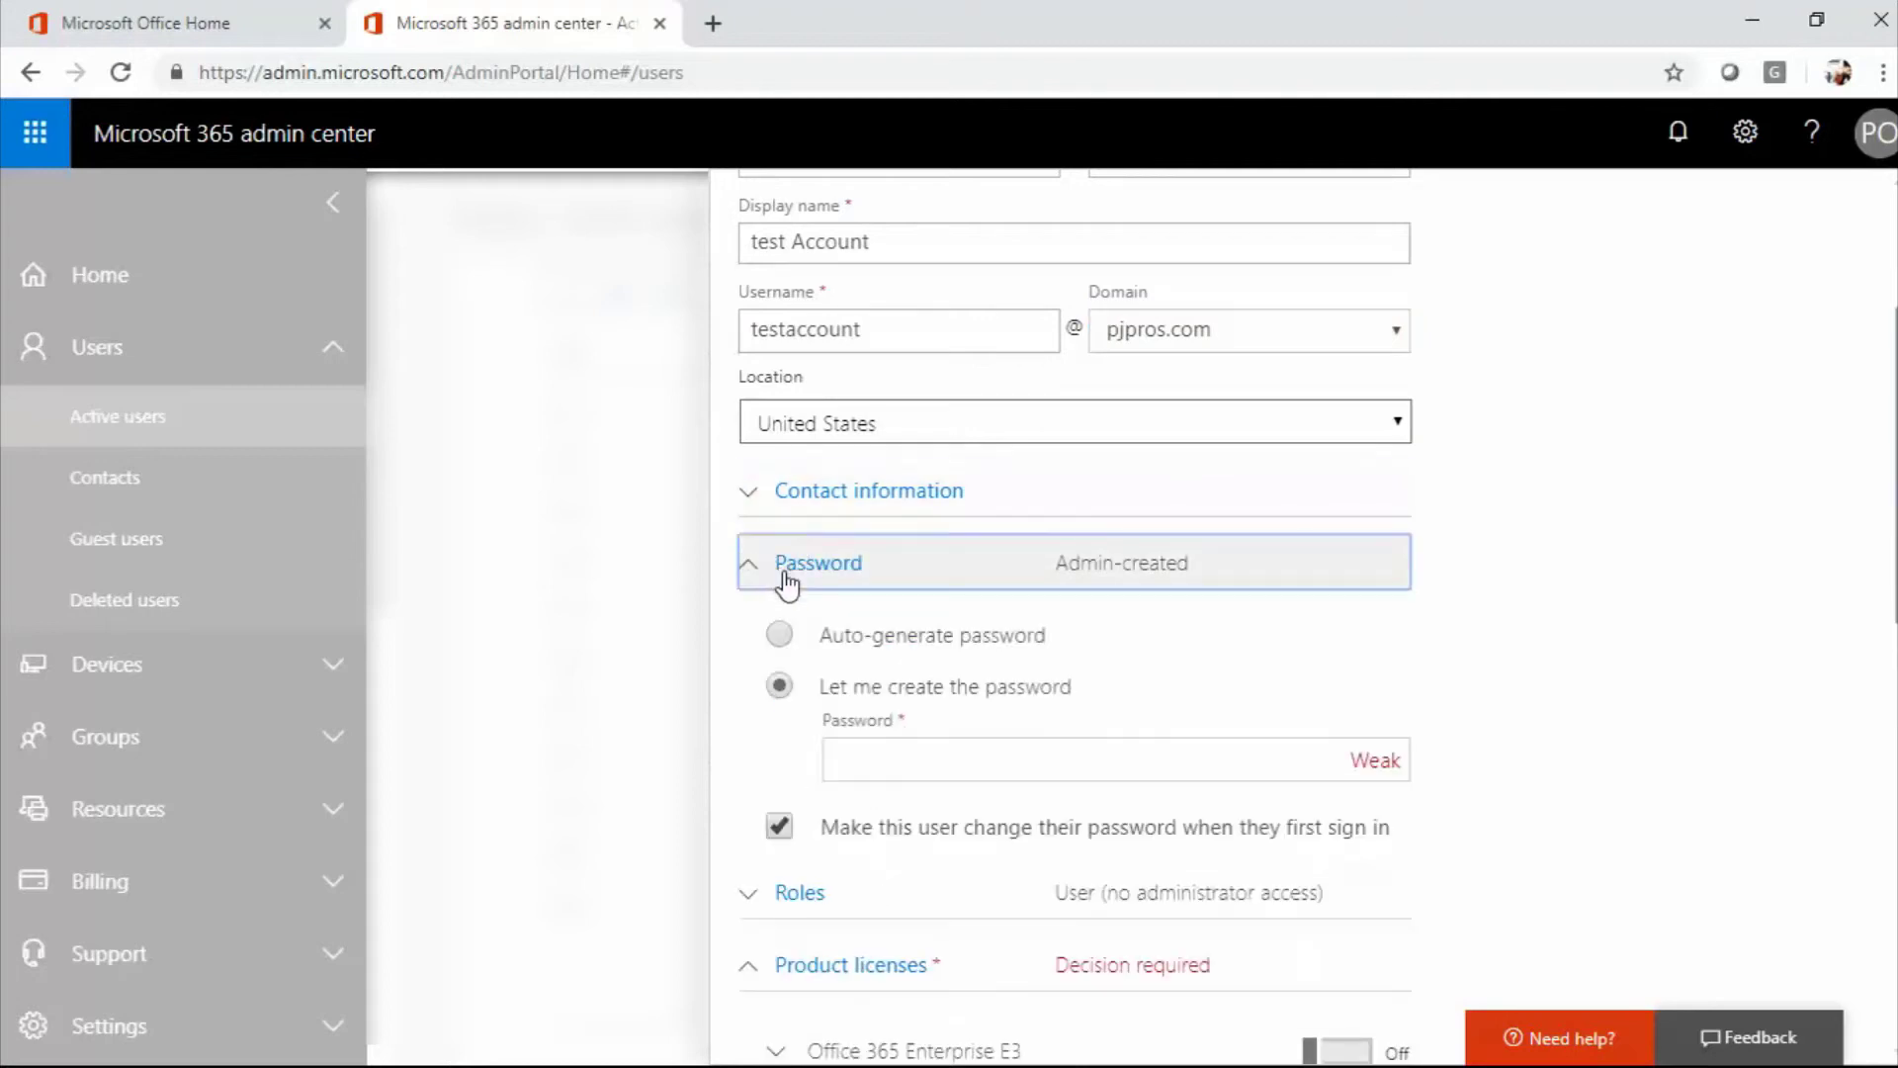
click(944, 761)
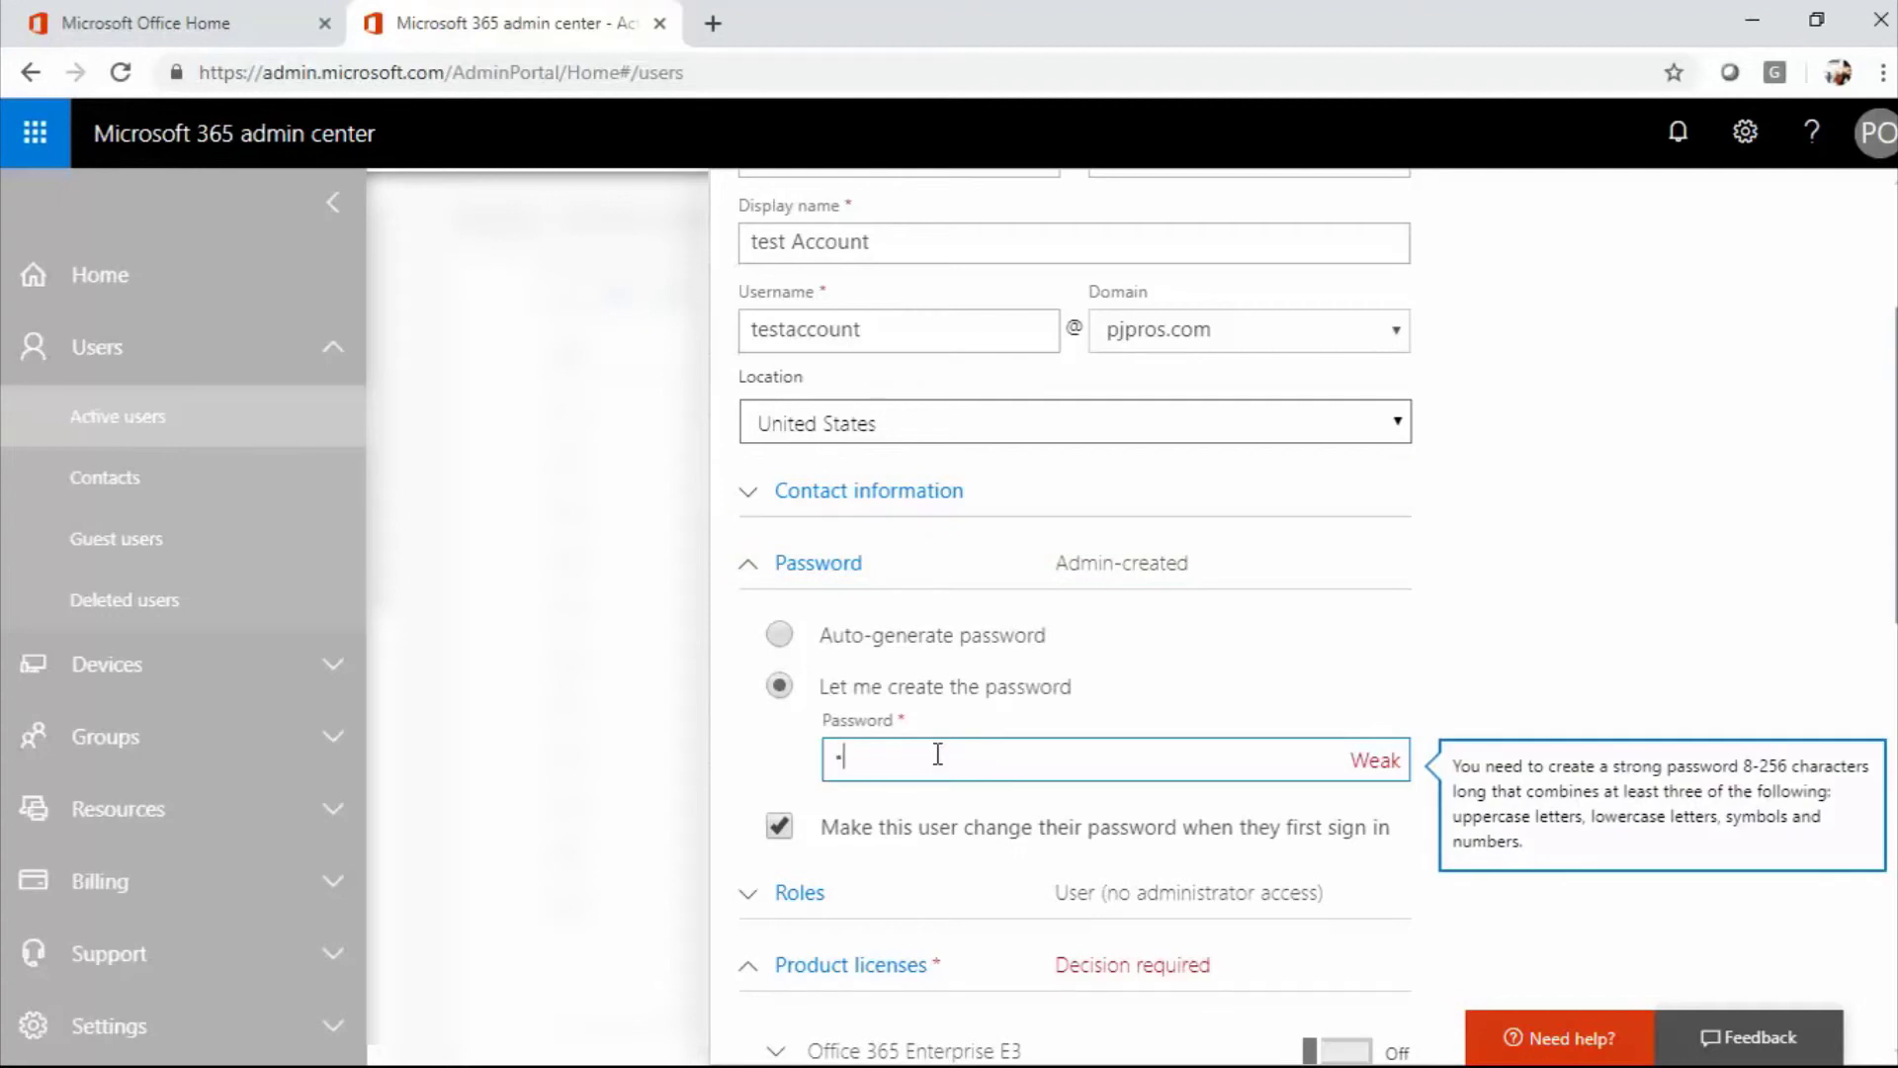
text(123)
key(Tab)
scroll(941, 714, down, 4)
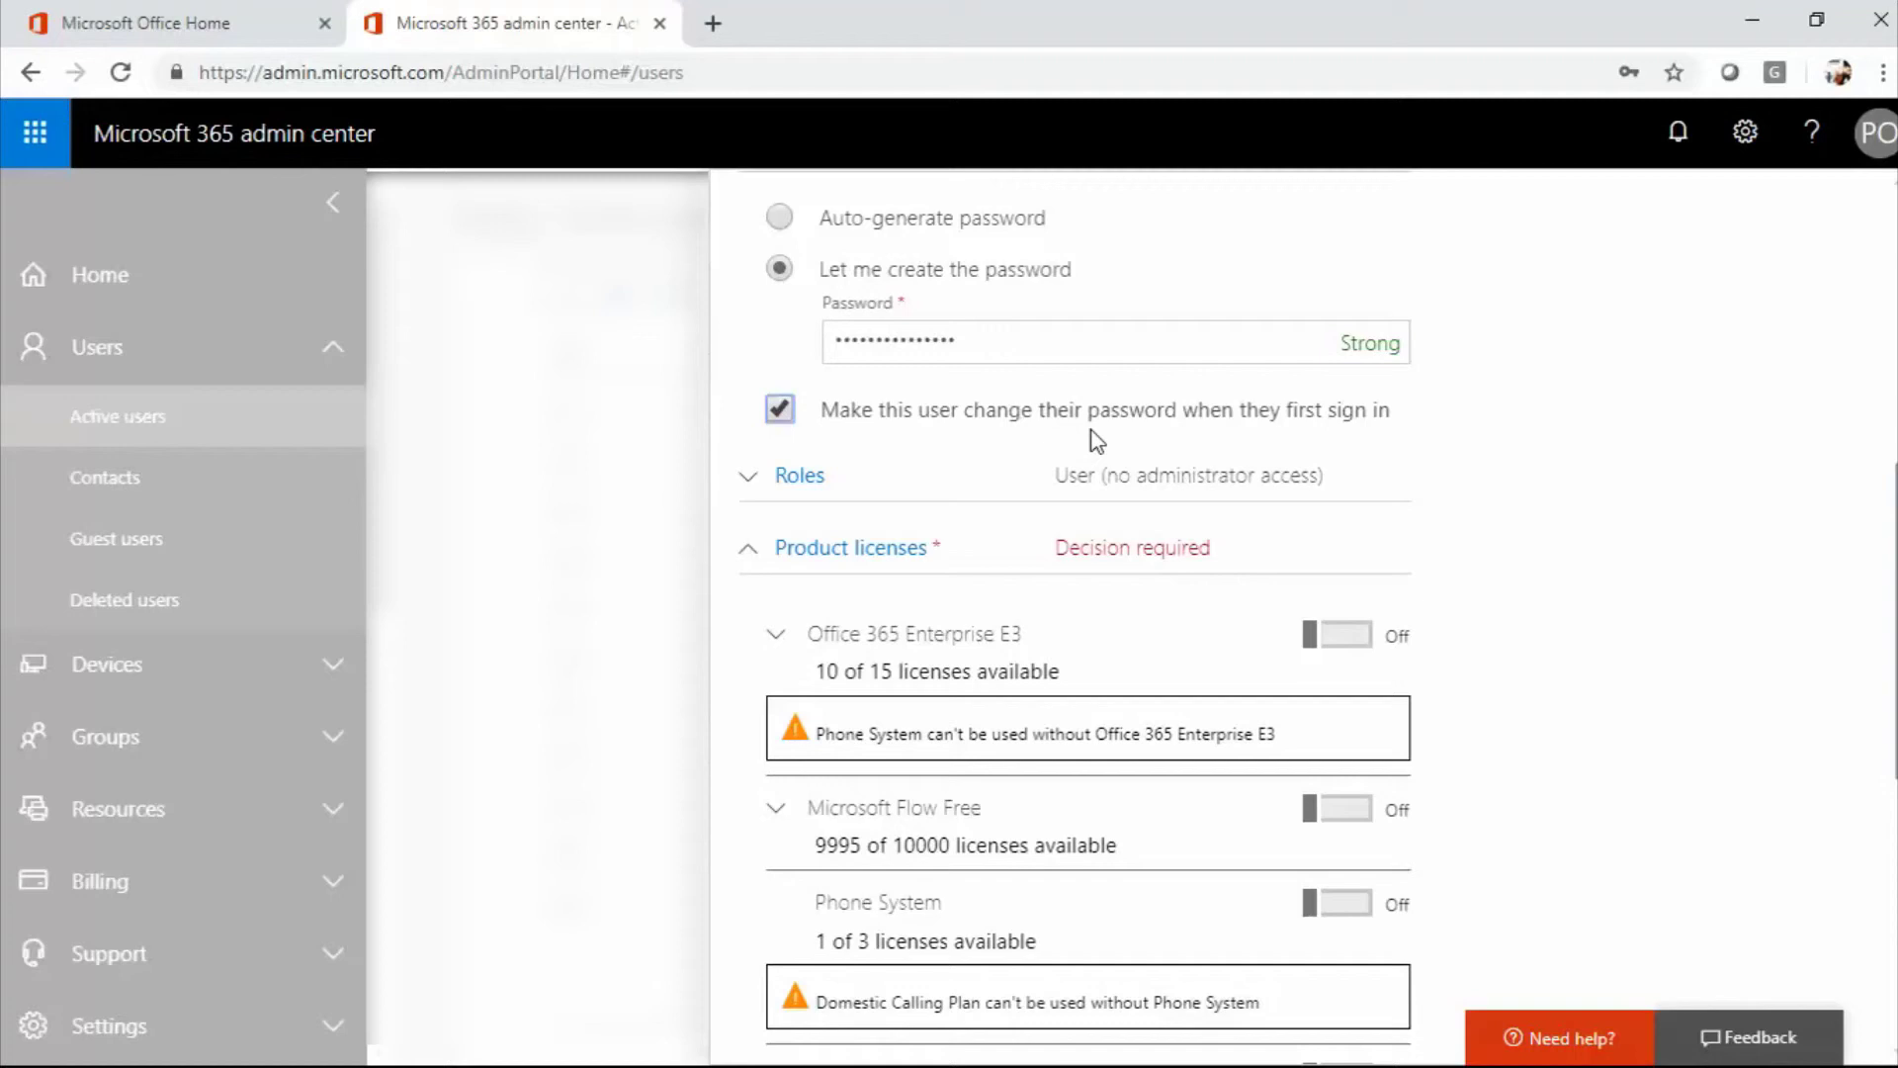
Preview the Customized administrator roles, then keep User (no administrator access).
click(809, 503)
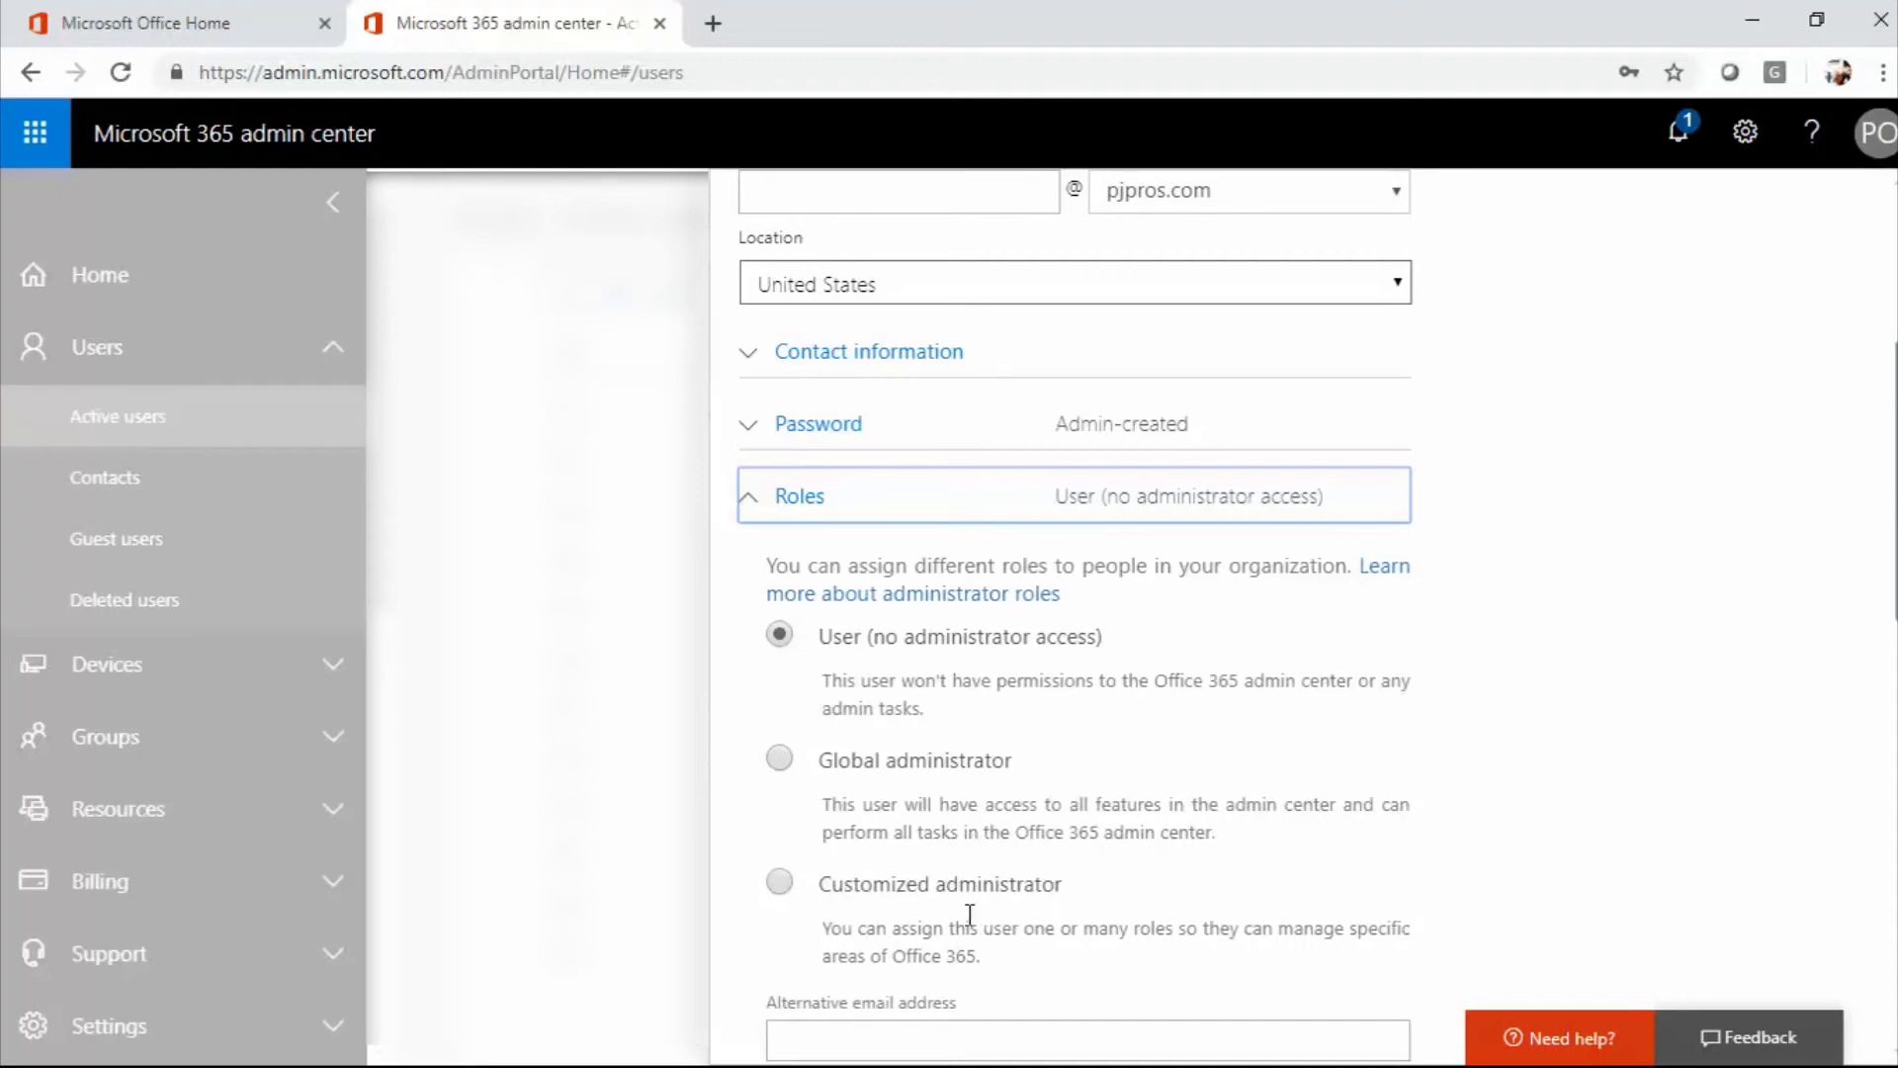
click(779, 882)
scroll(834, 894, down, 4)
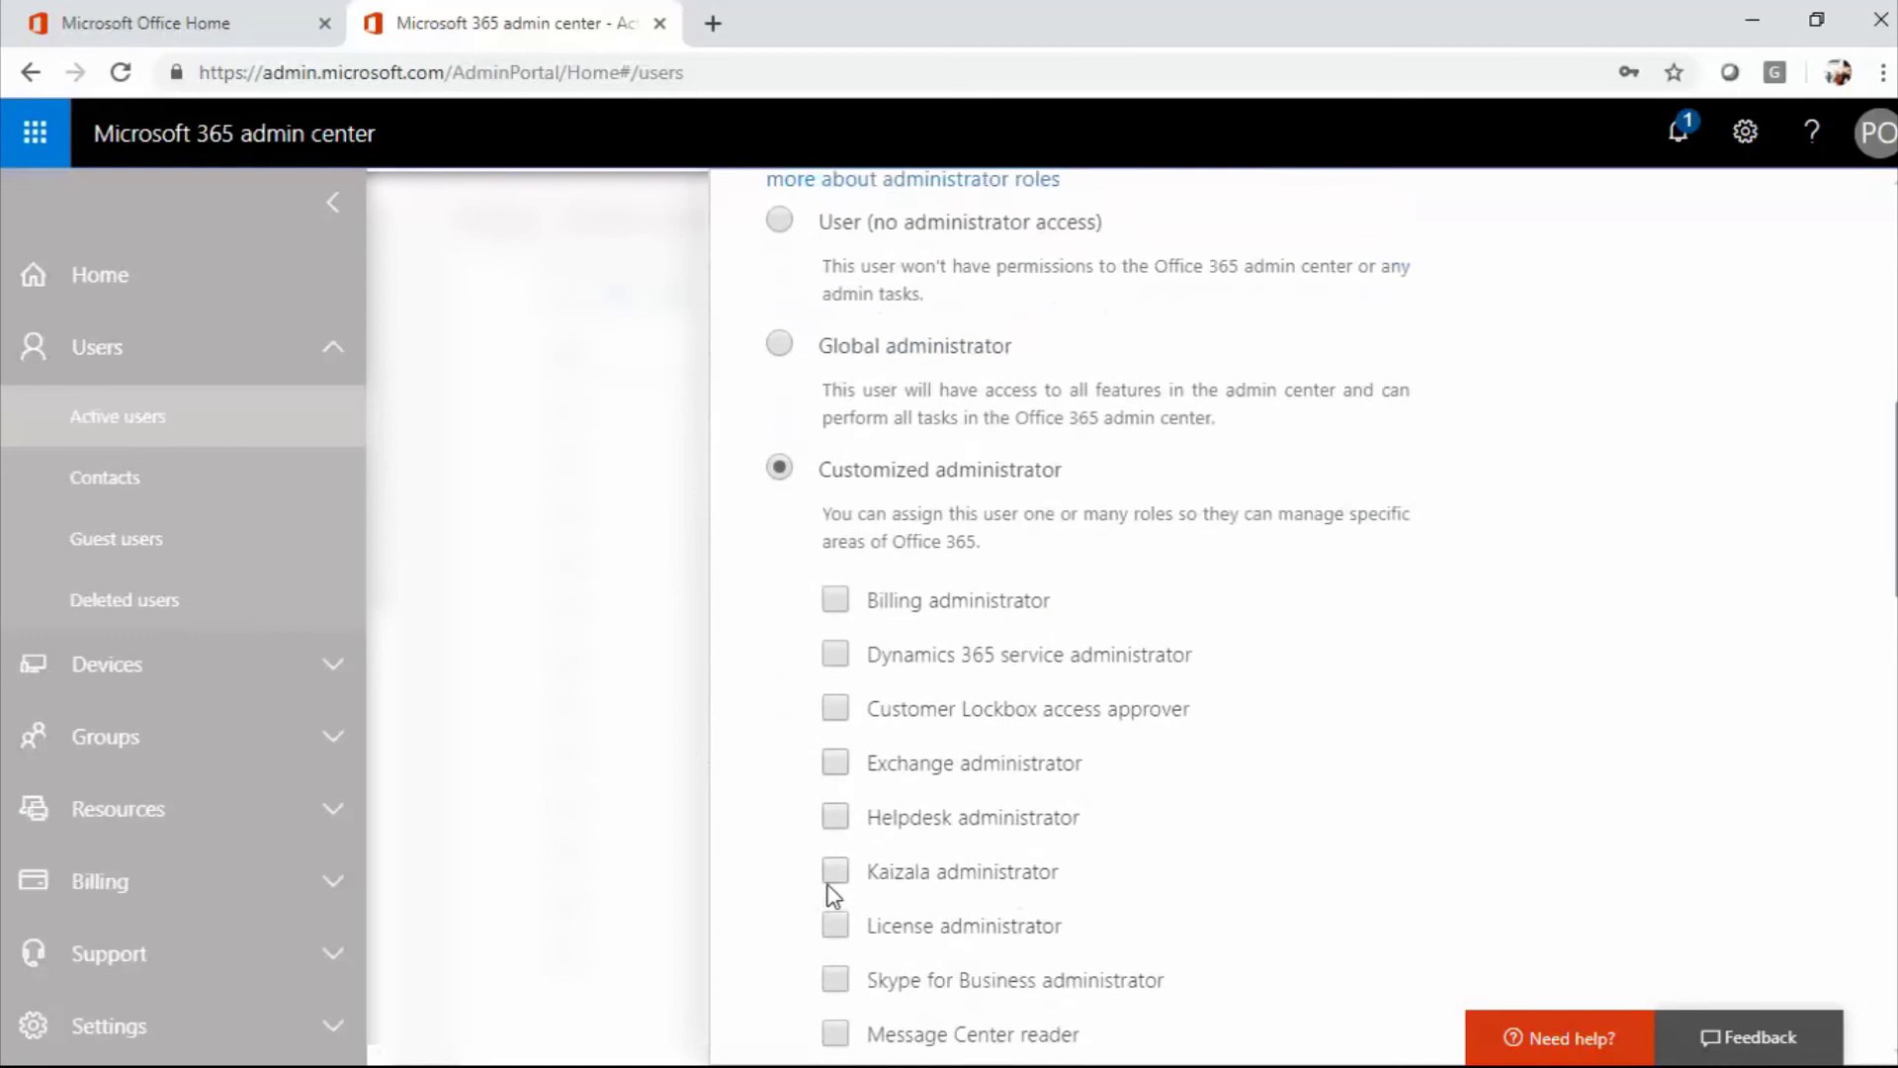
scroll(829, 892, down, 1)
scroll(830, 894, up, 4)
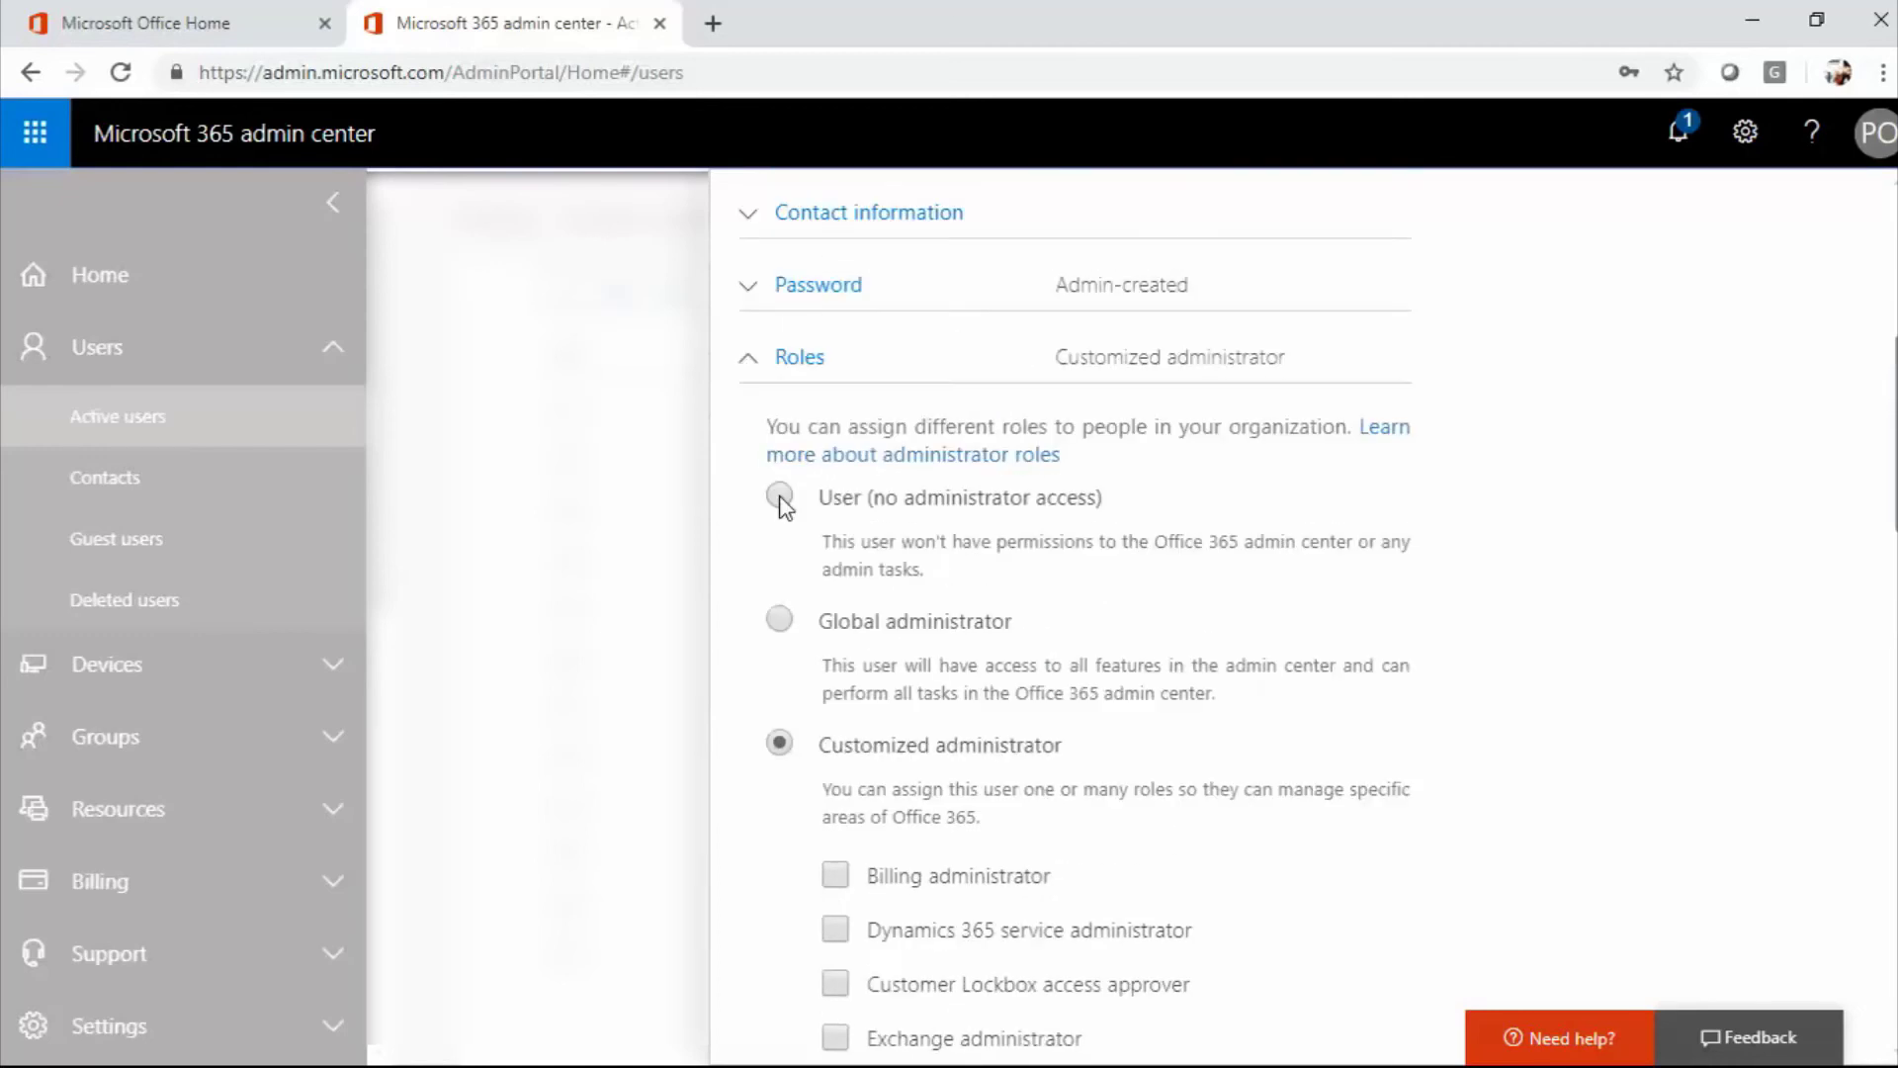
click(781, 498)
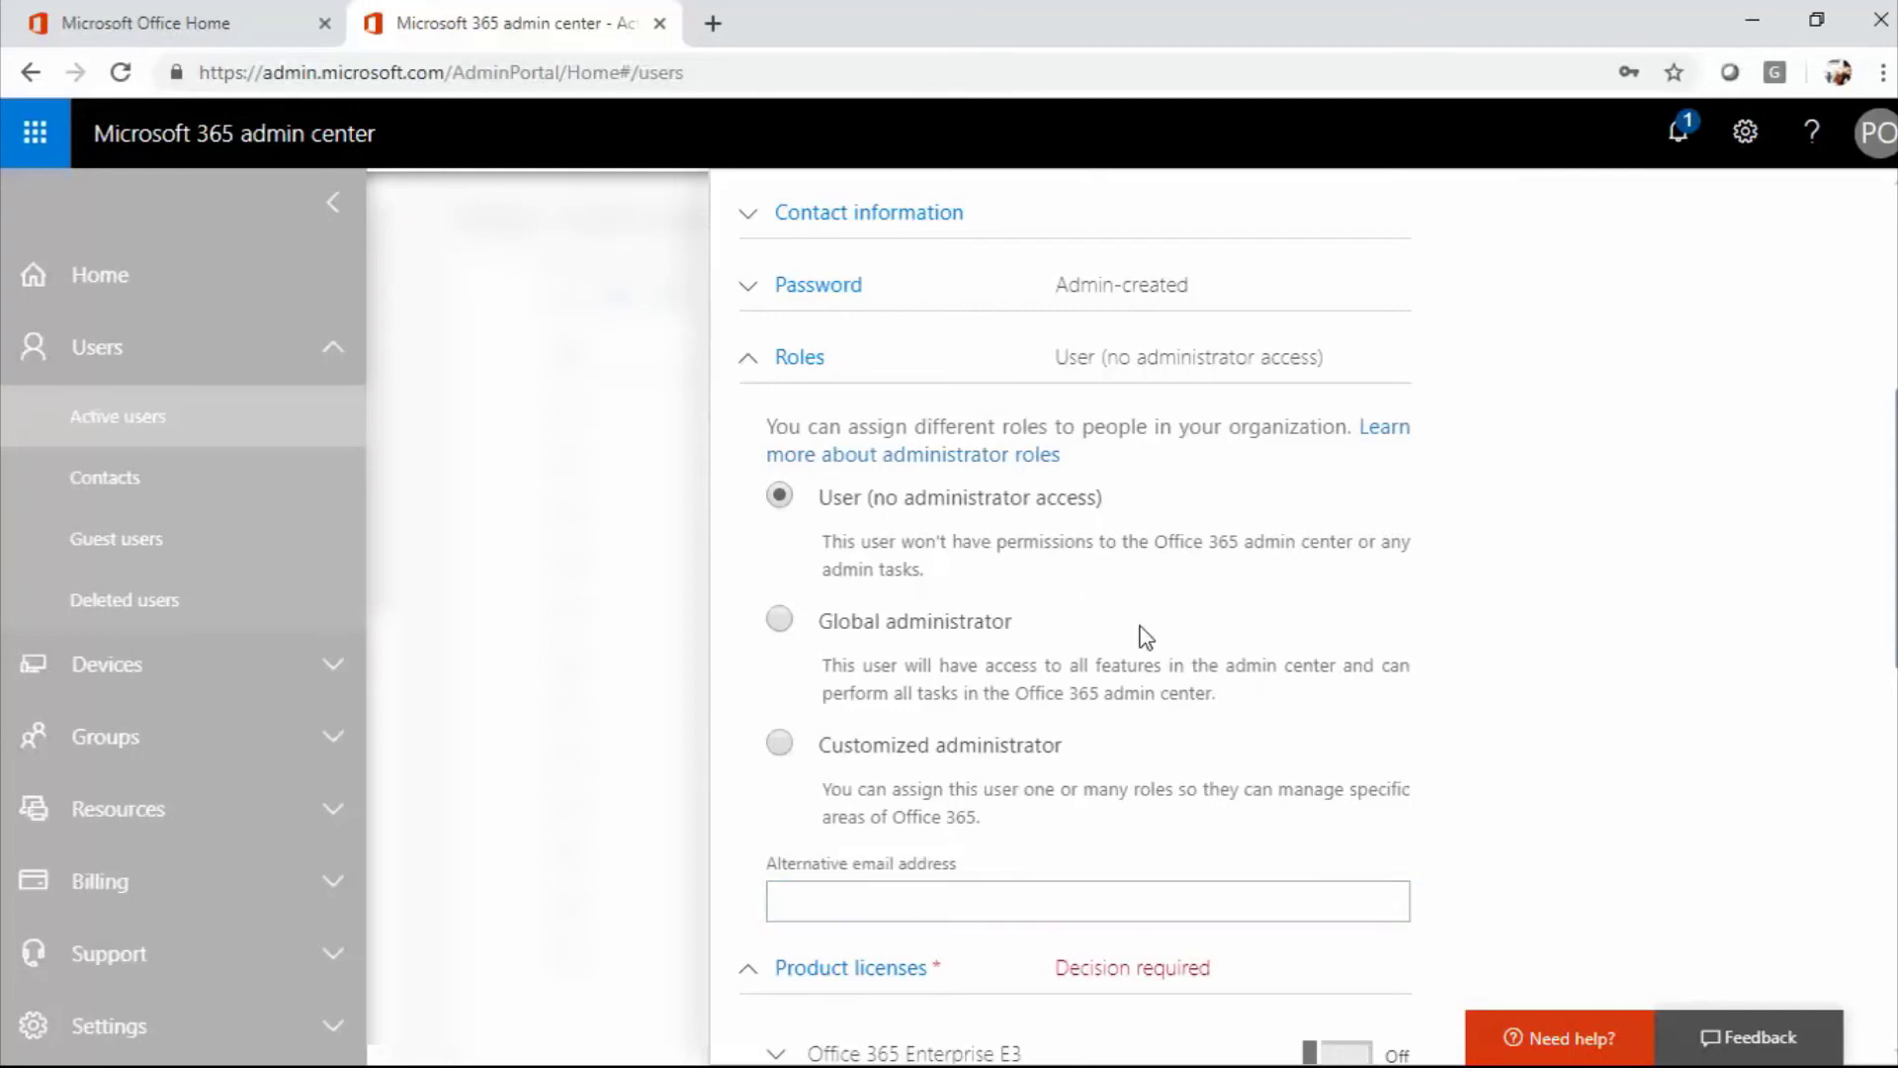
Collapse Roles and switch the Microsoft 365 E3 product licence on.
click(772, 500)
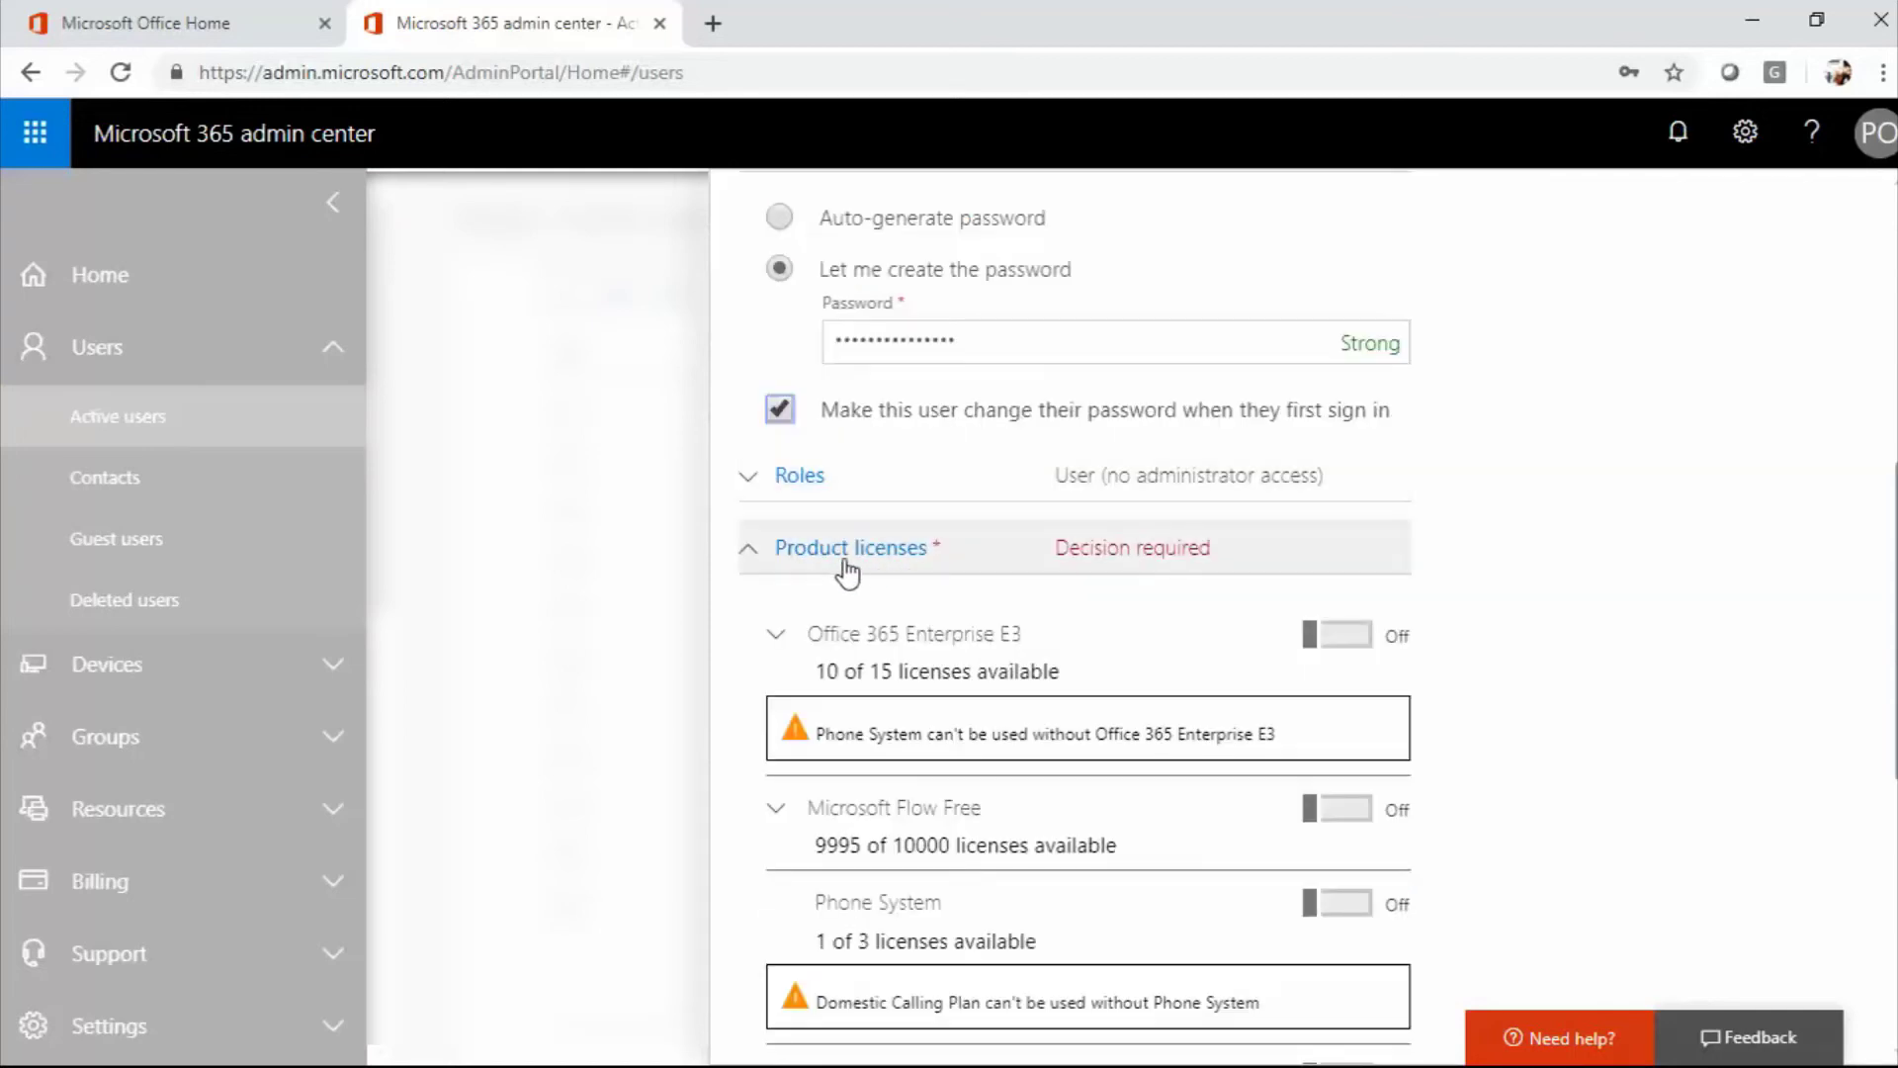
scroll(926, 592, down, 2)
scroll(925, 587, down, 4)
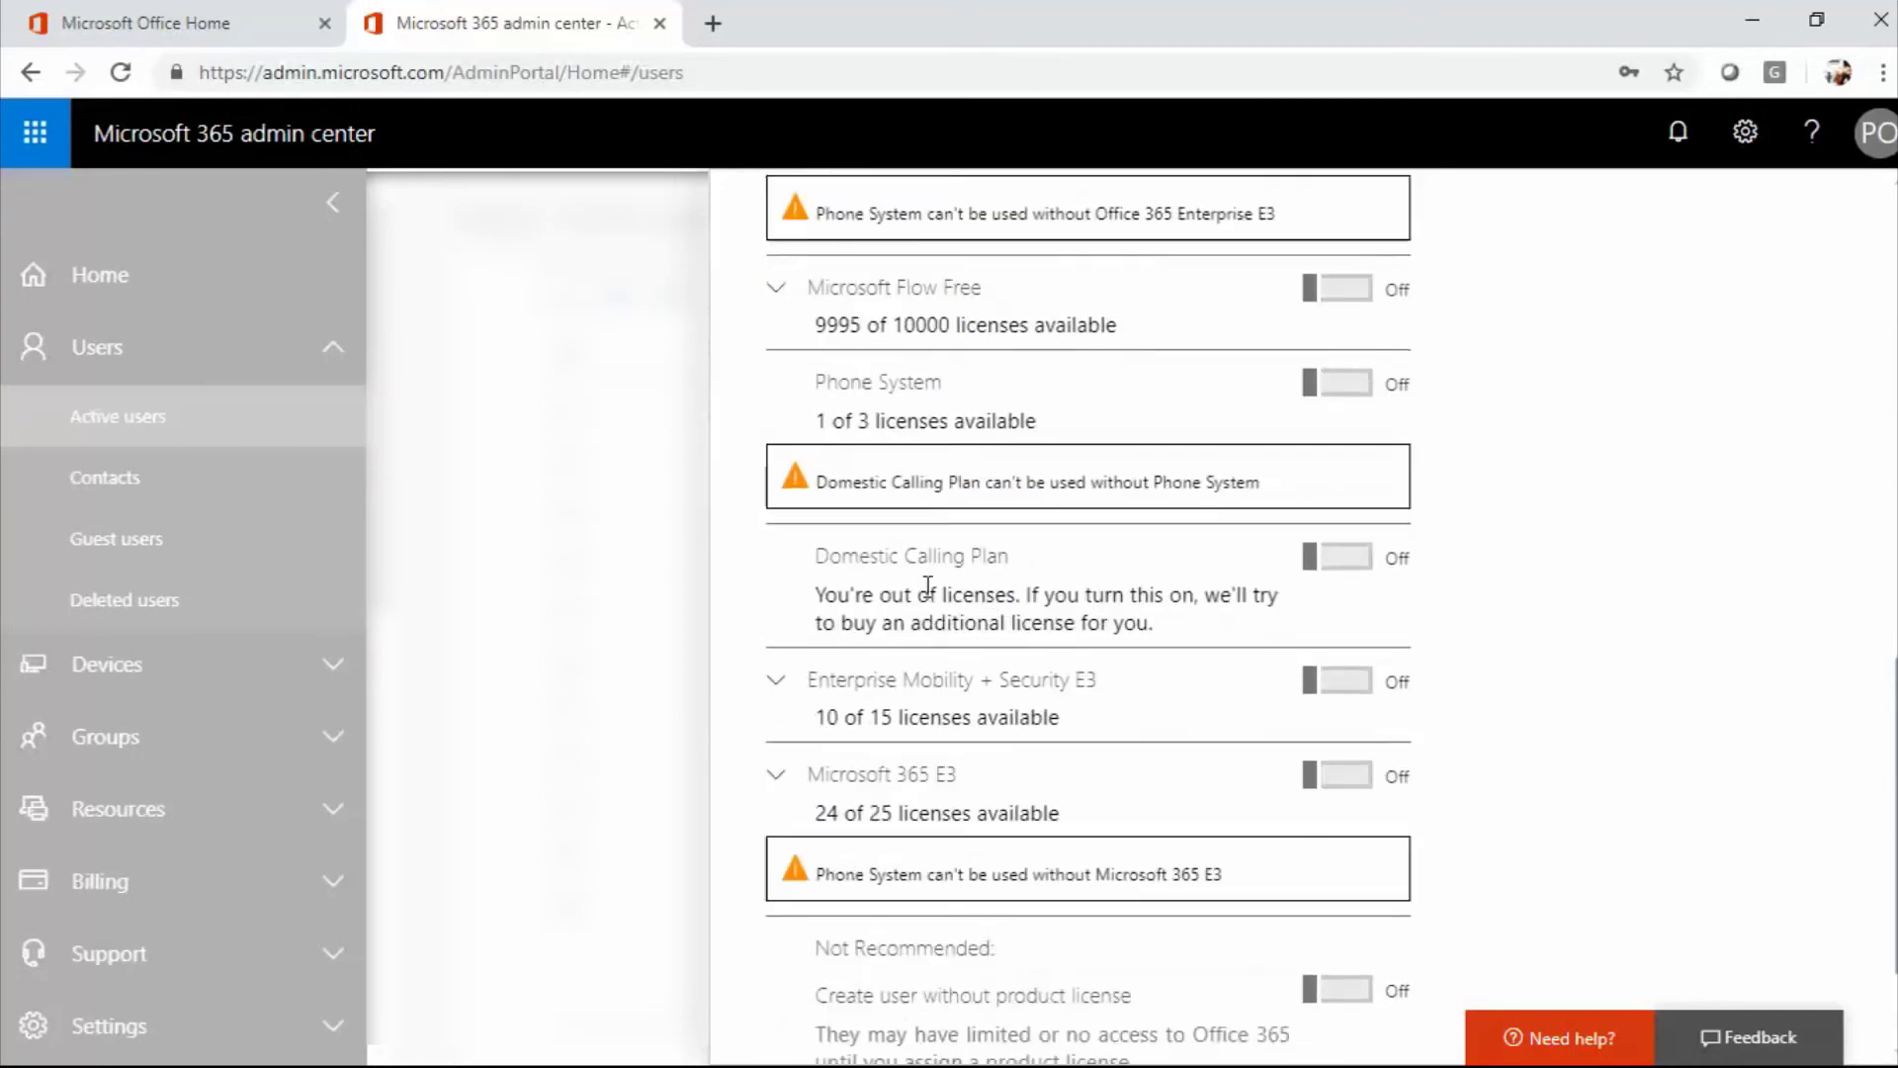
scroll(927, 587, up, 6)
scroll(927, 585, down, 7)
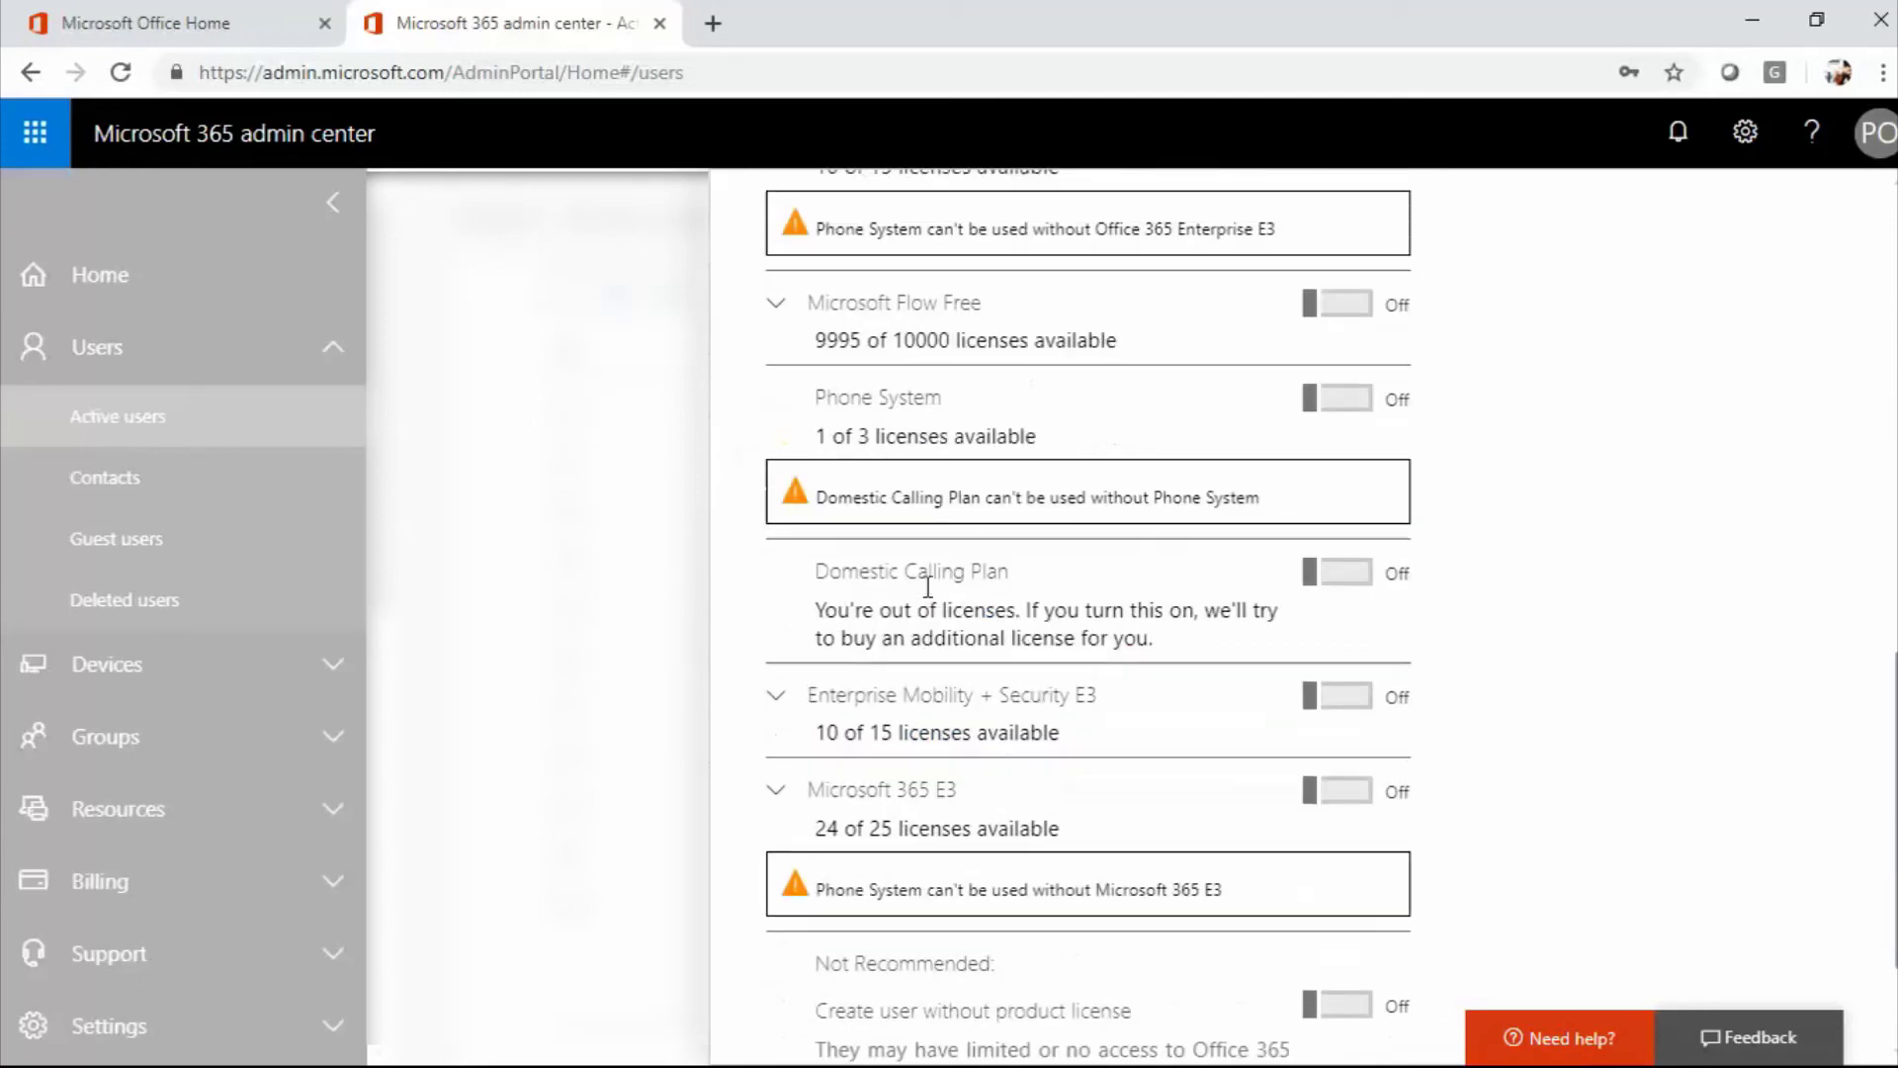
scroll(928, 588, up, 6)
scroll(925, 586, down, 6)
click(1322, 644)
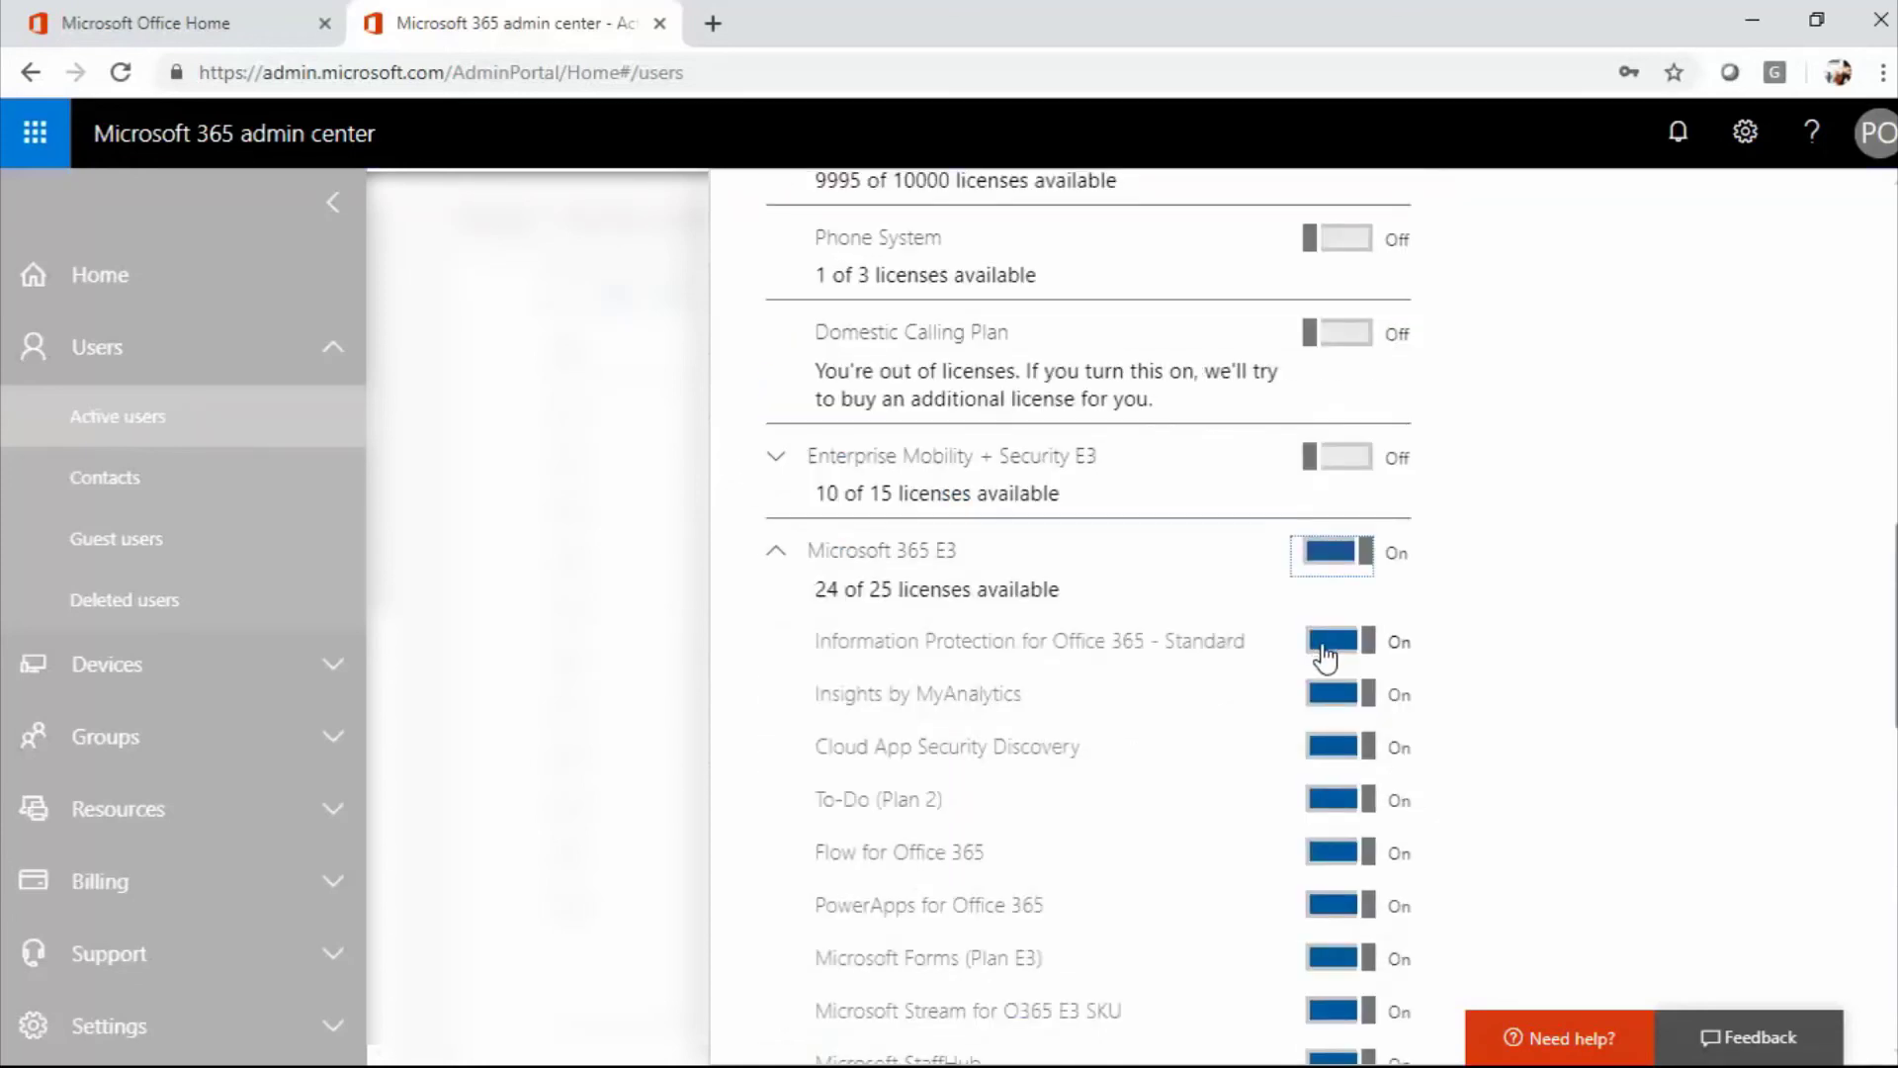
scroll(1321, 645, up, 4)
scroll(1321, 644, up, 1)
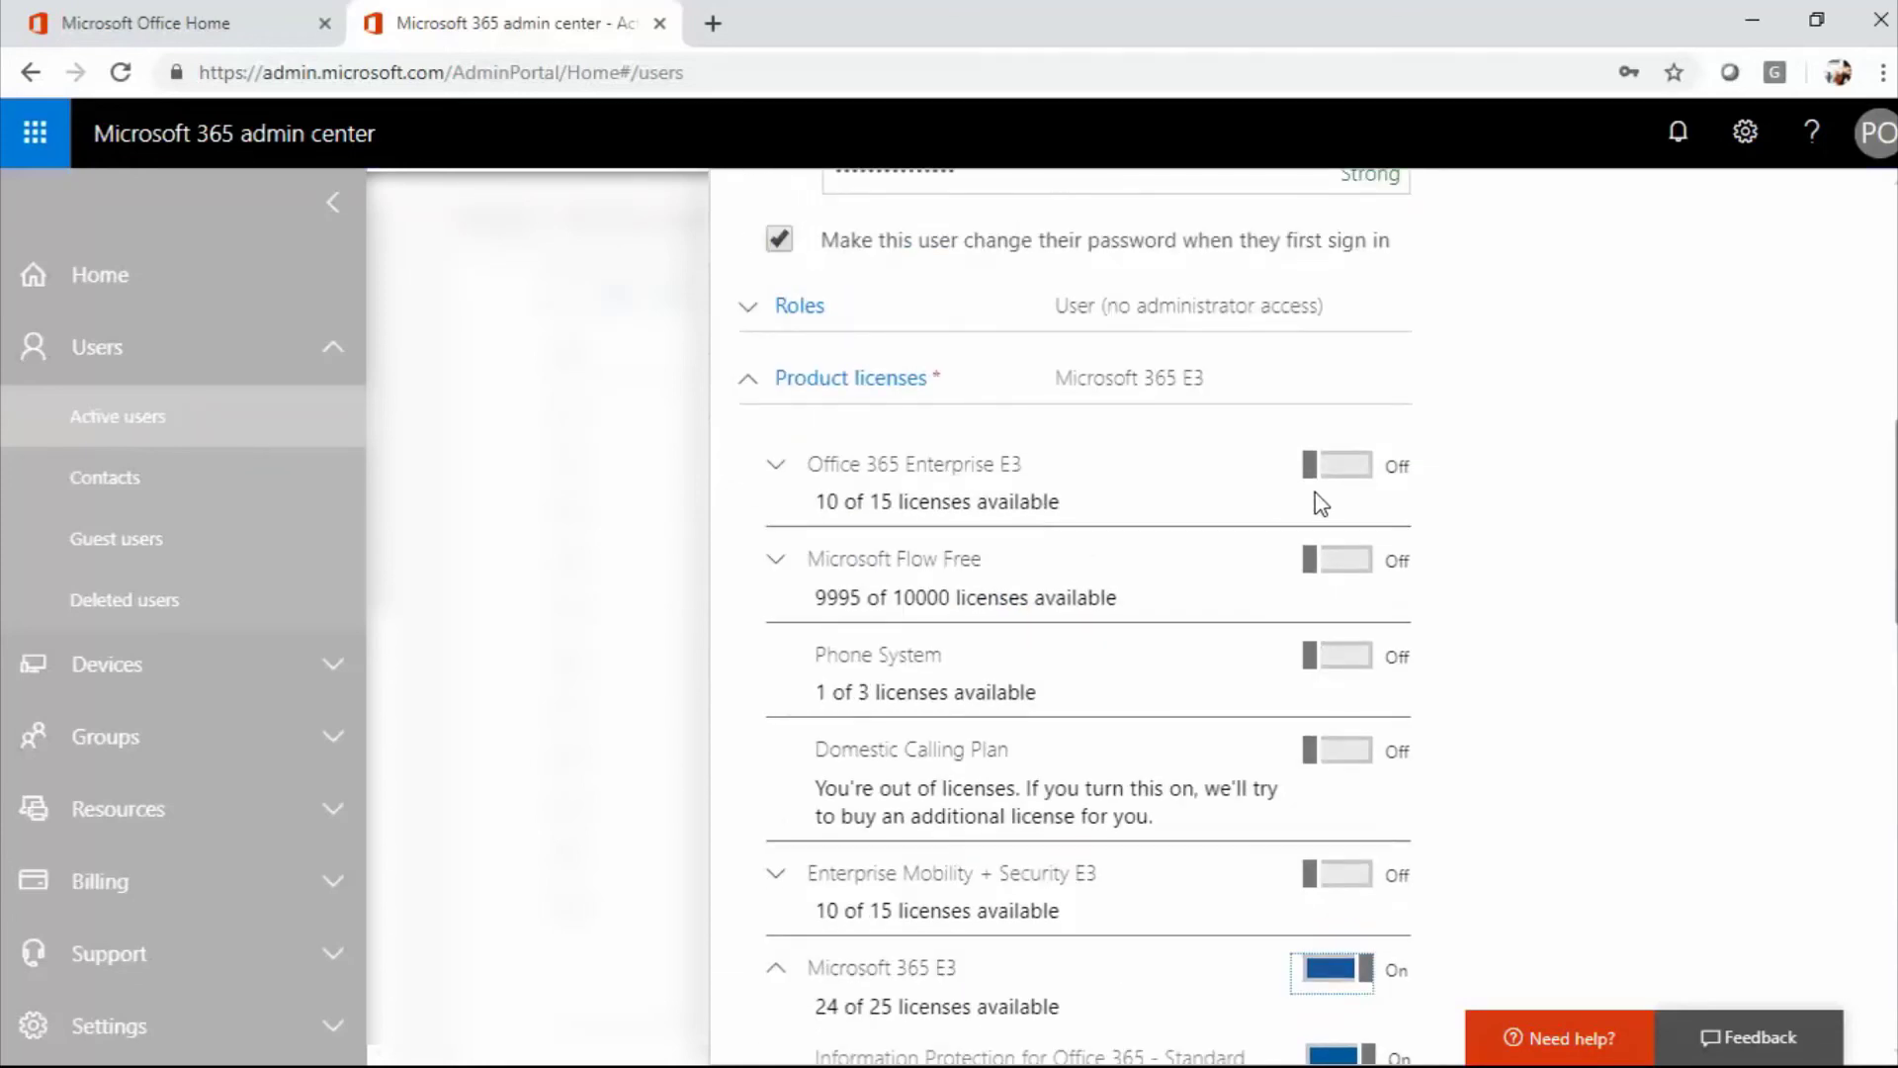
scroll(1391, 670, up, 4)
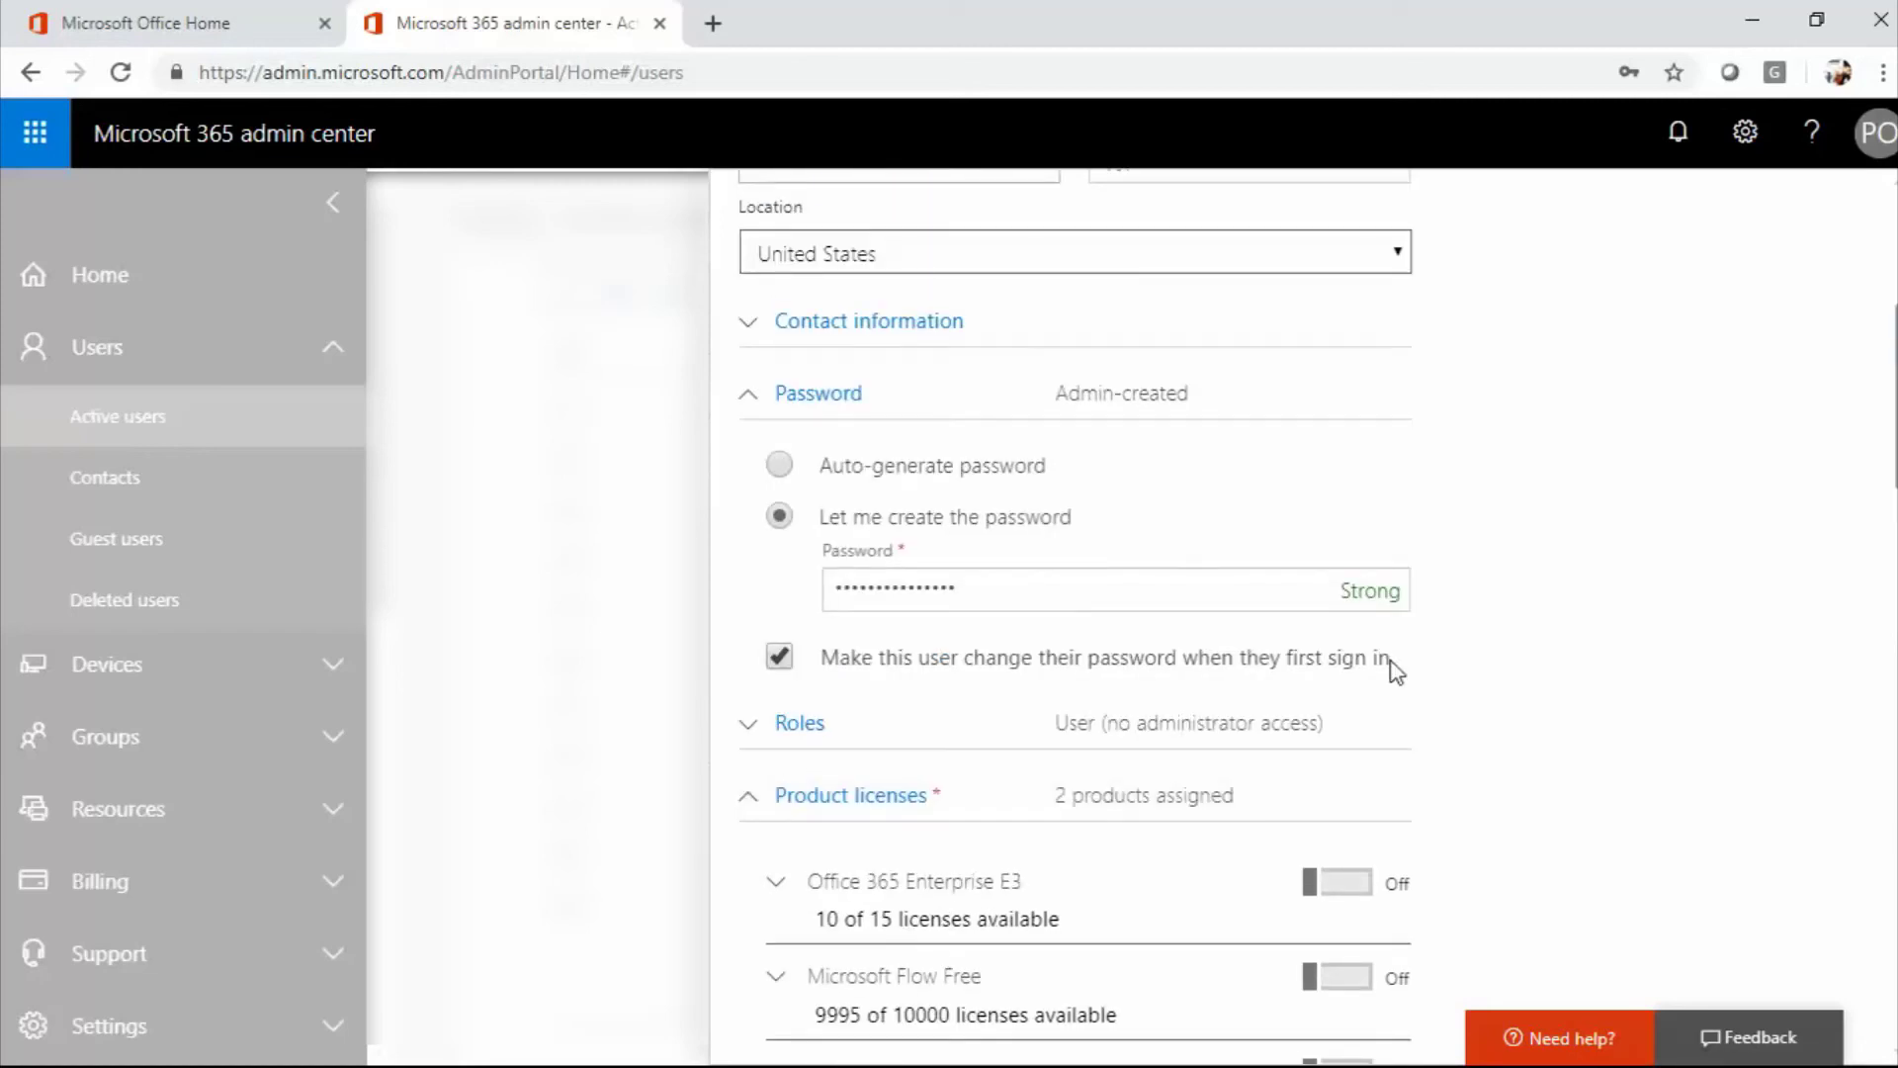
scroll(1397, 669, down, 3)
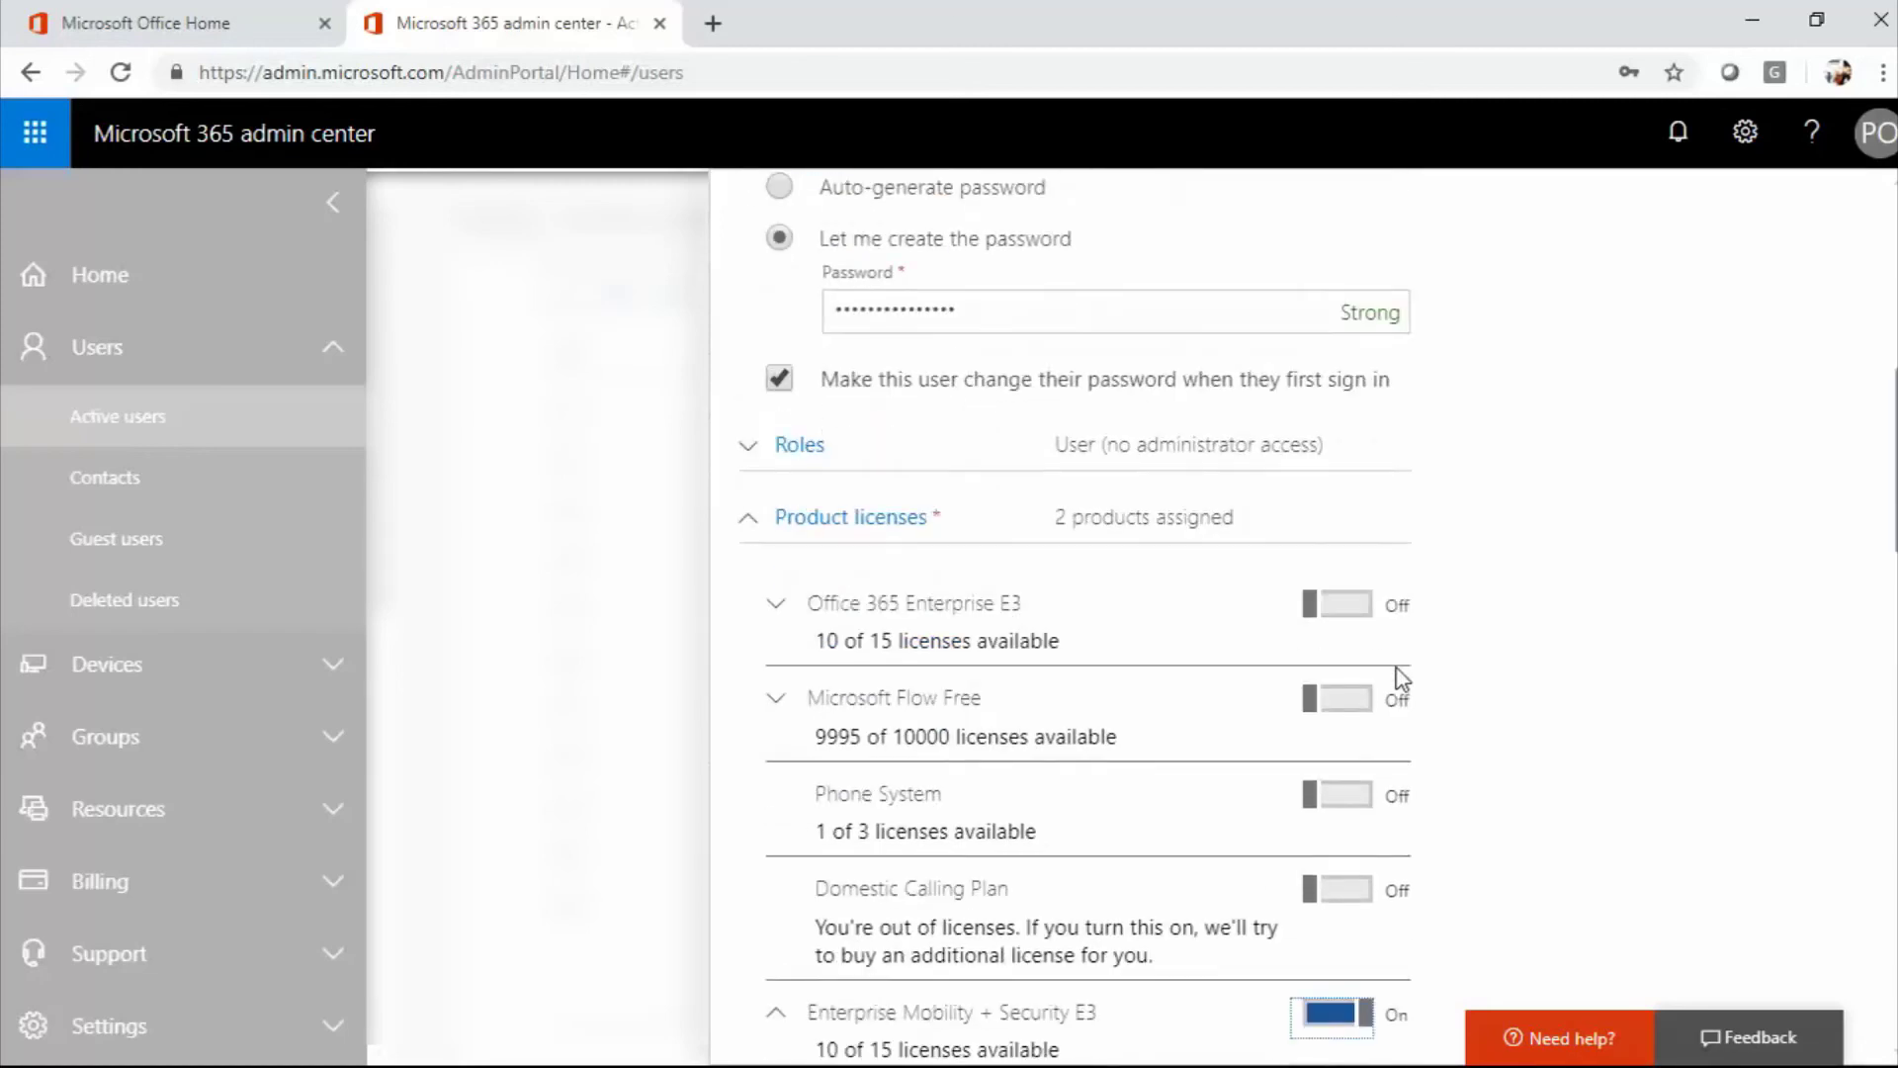
scroll(1396, 673, down, 20)
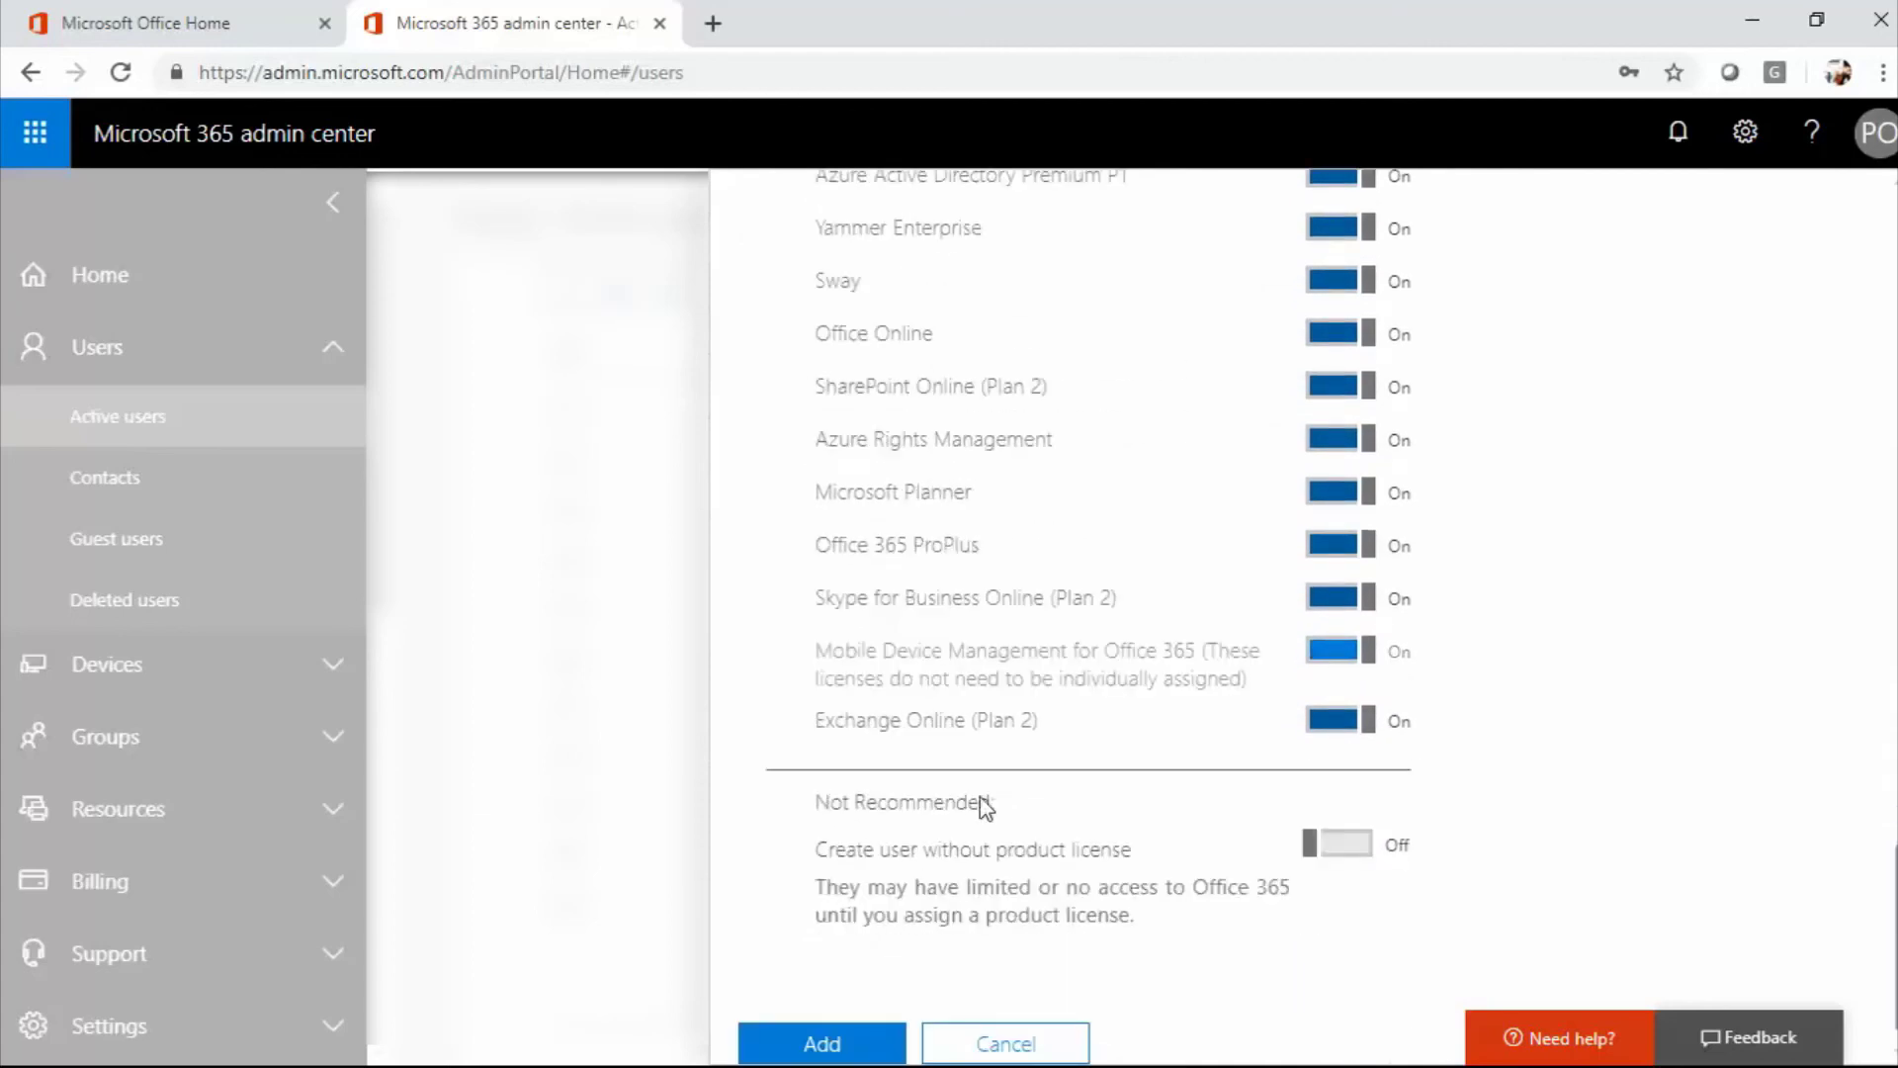
scroll(1356, 606, up, 7)
scroll(1313, 631, down, 7)
Add the test Account user and use 'Send email and close' to email its password.
click(823, 1045)
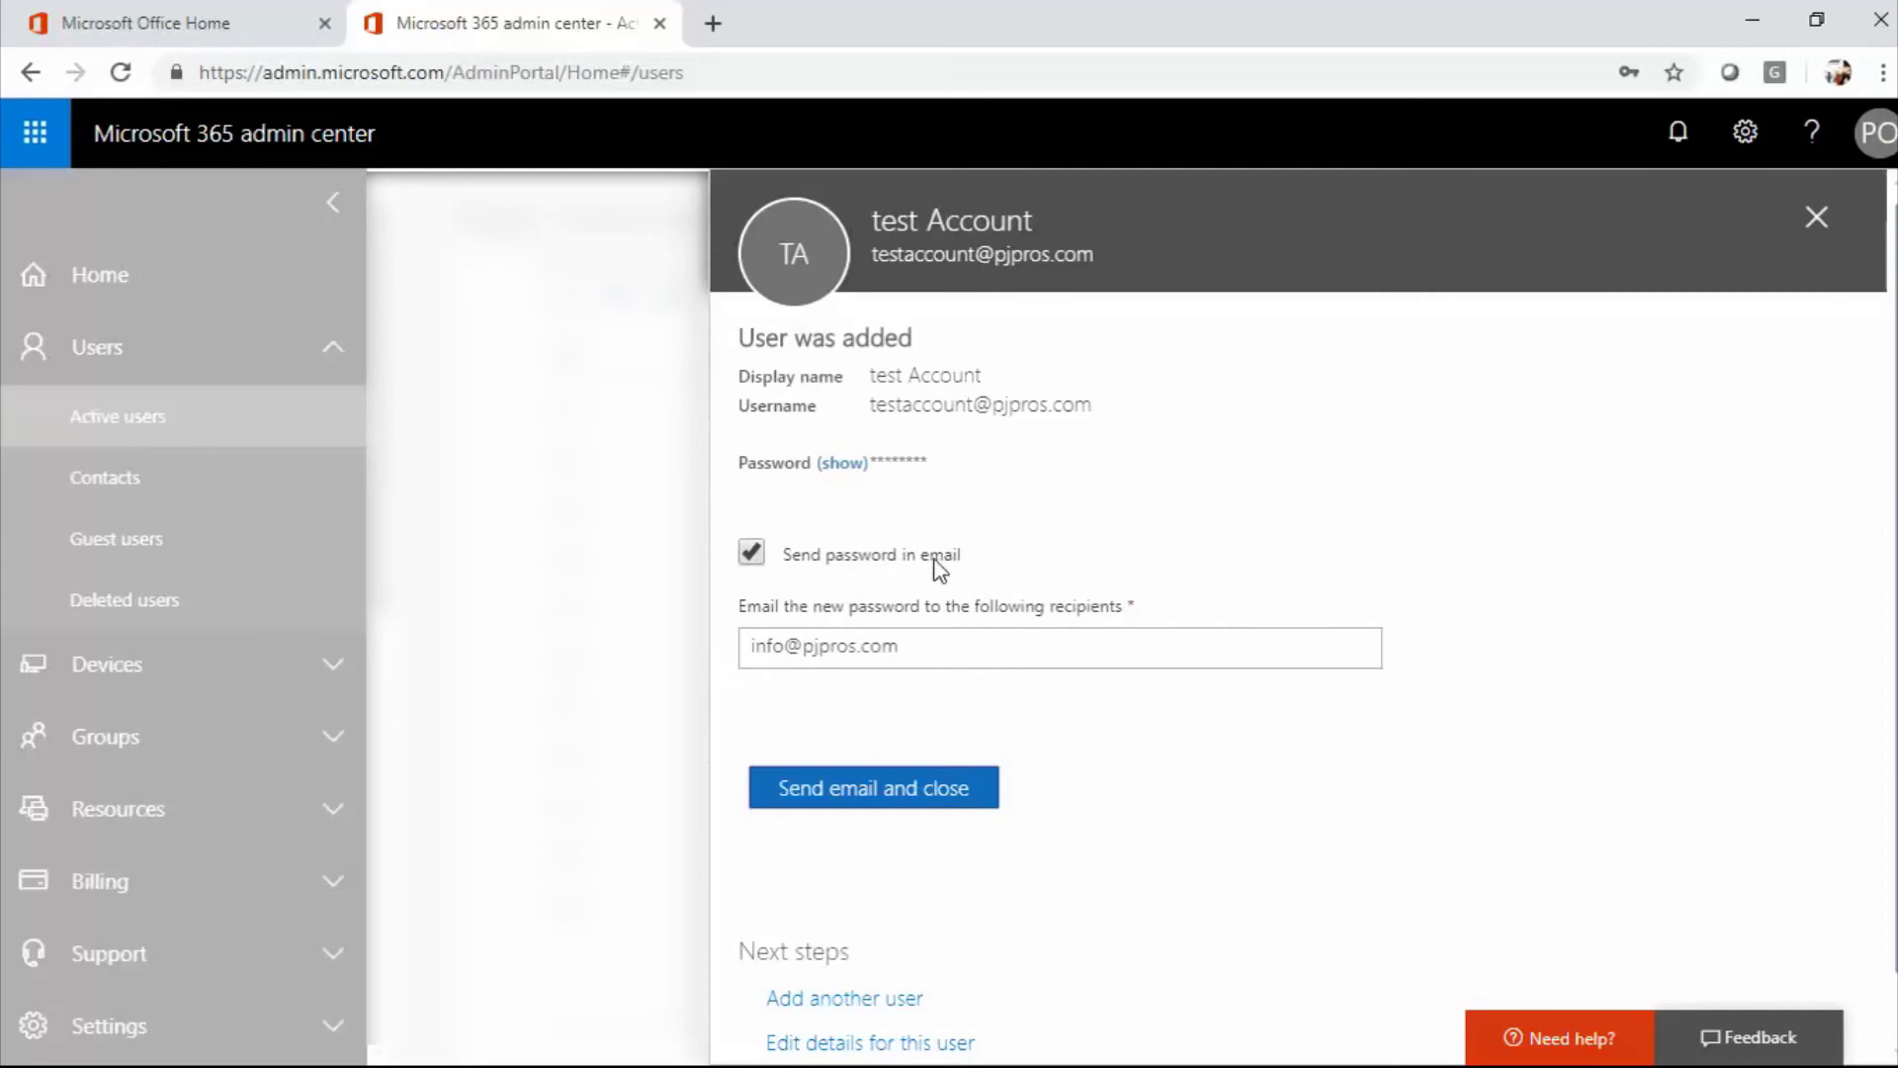
click(818, 654)
click(910, 797)
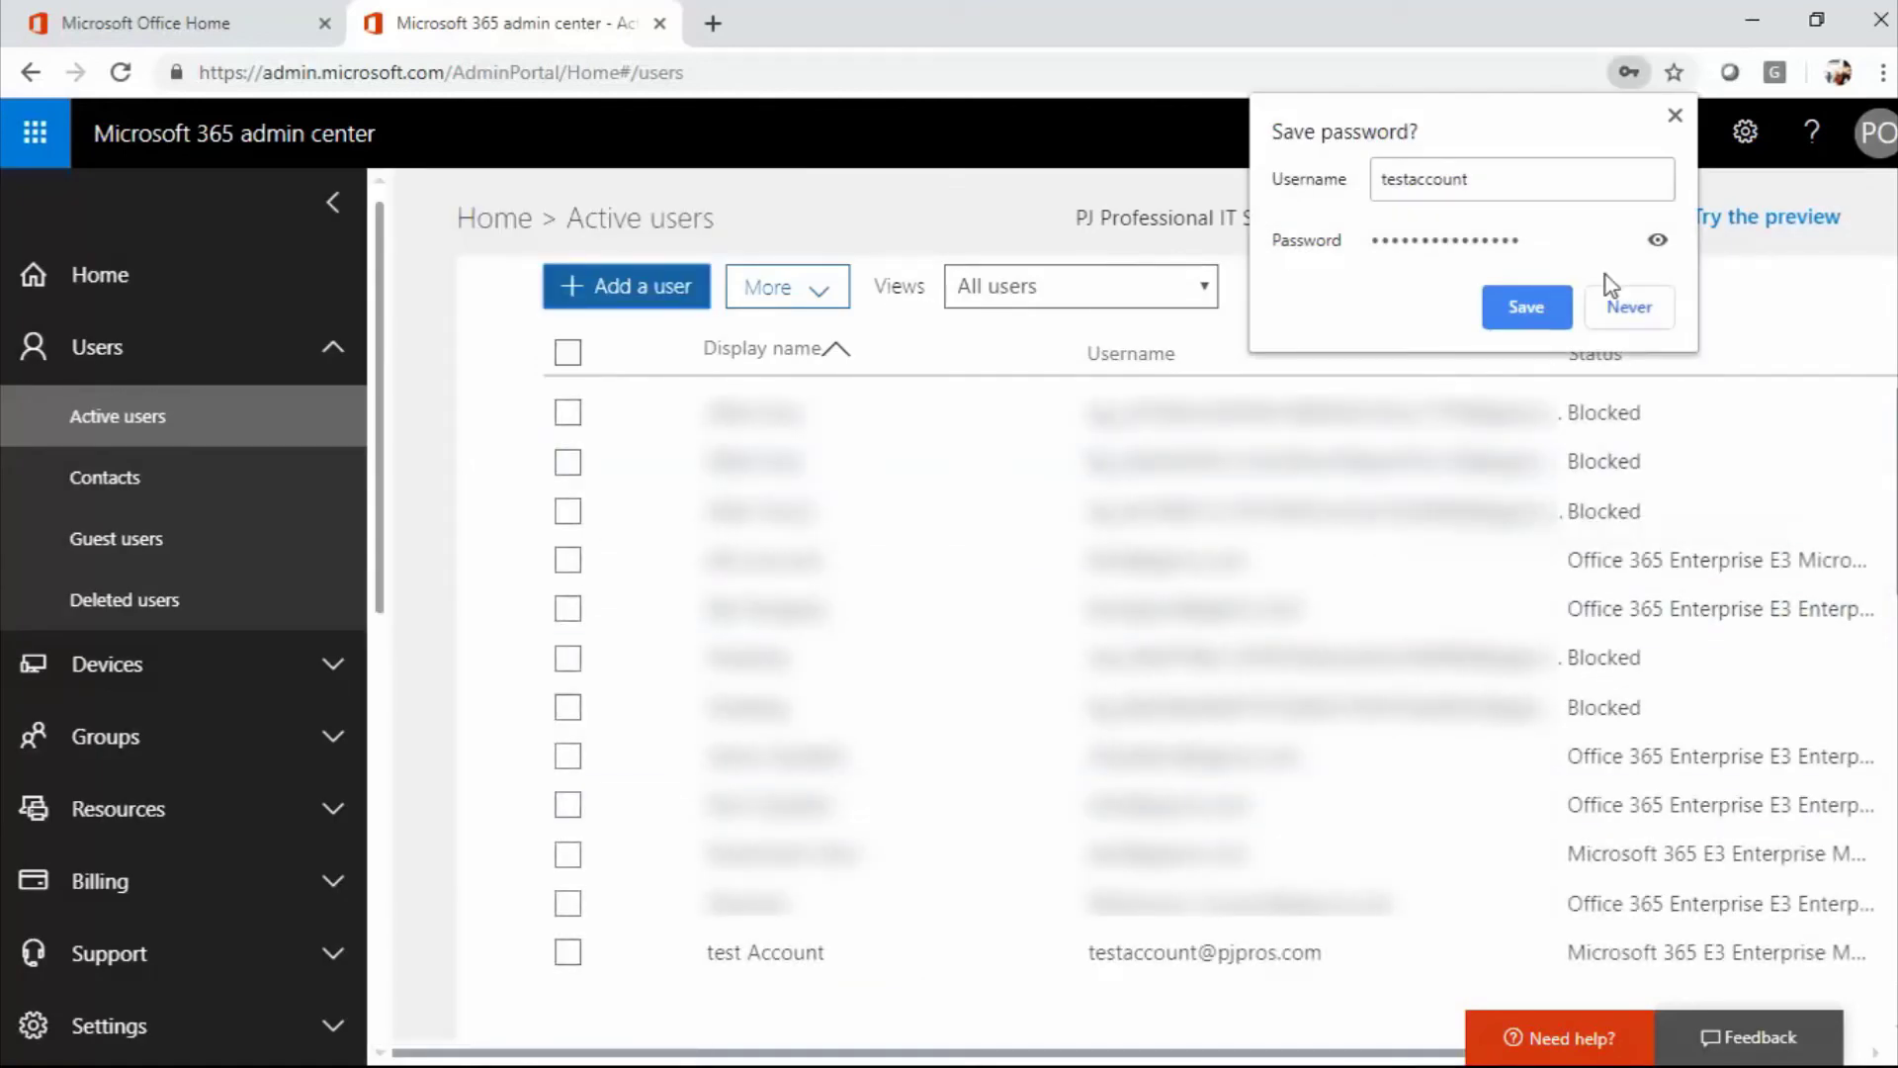
Choose Never on Chrome's 'Save password?' prompt.
click(1674, 117)
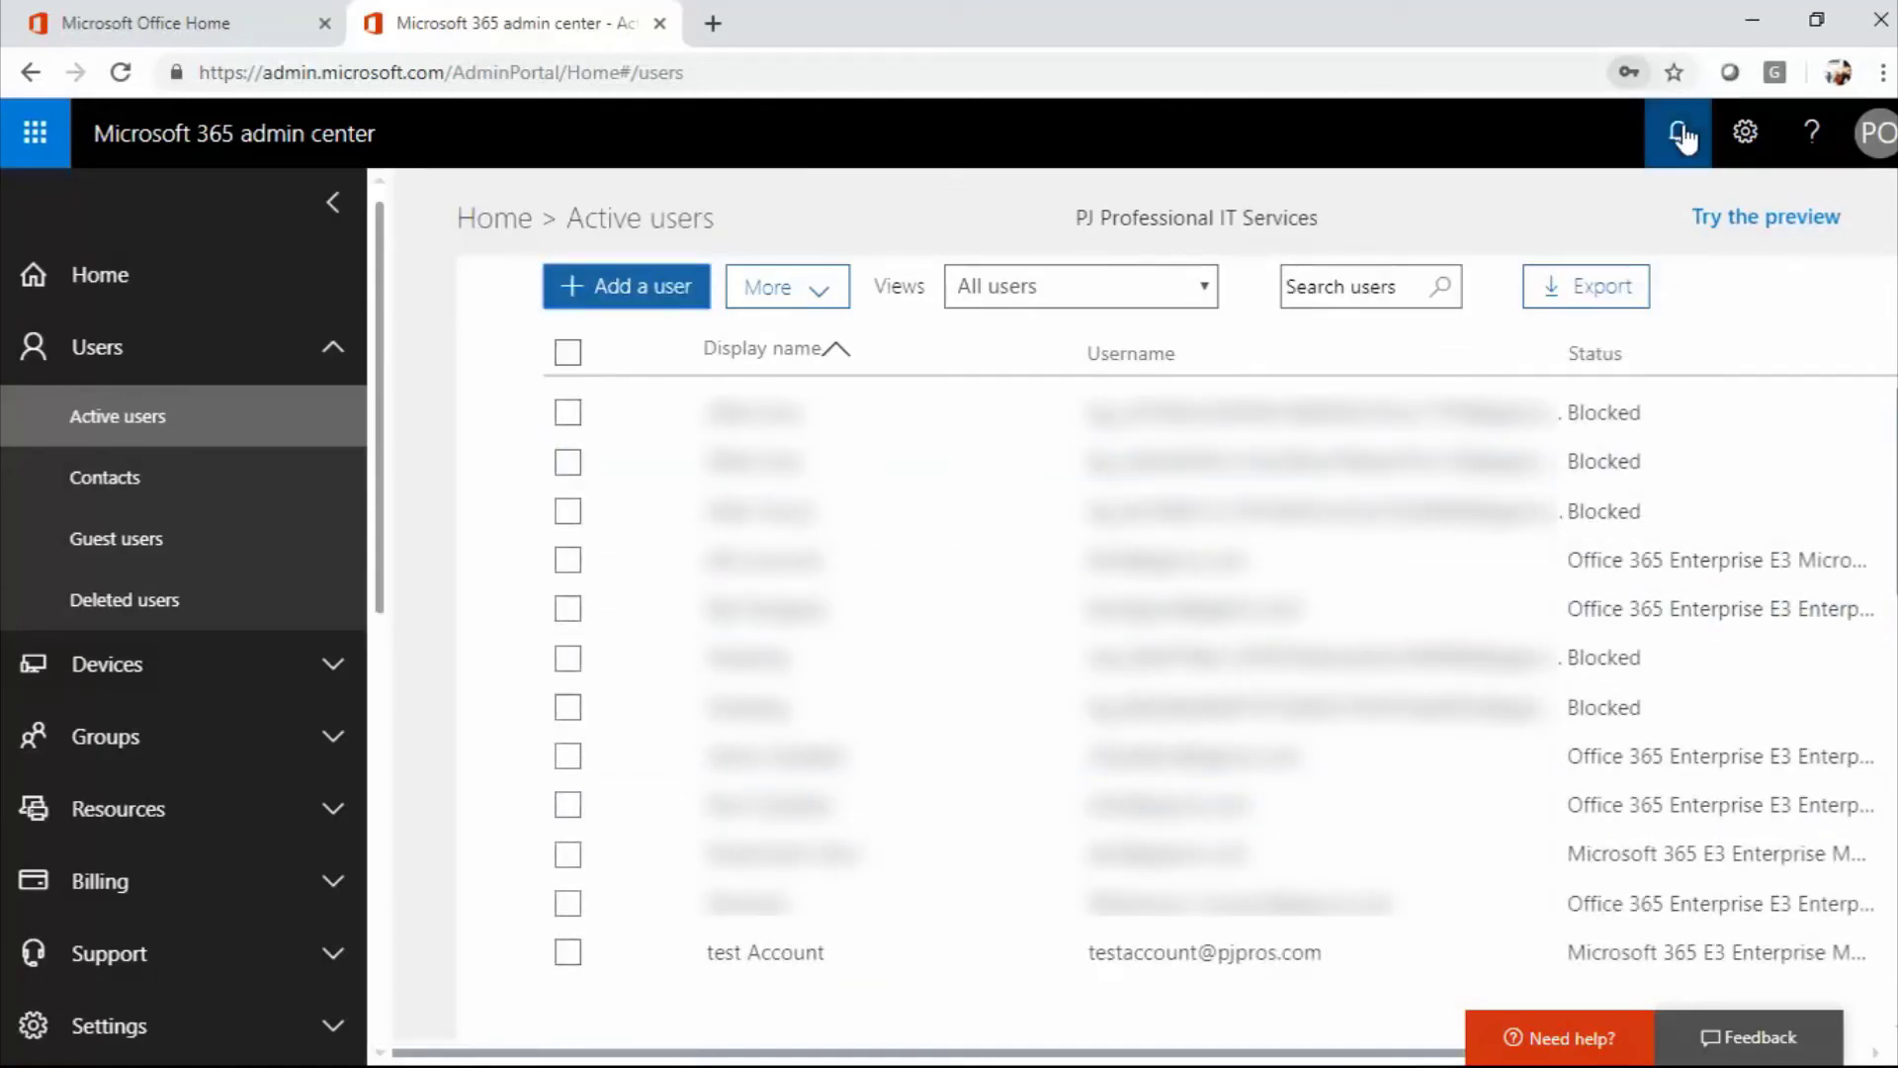